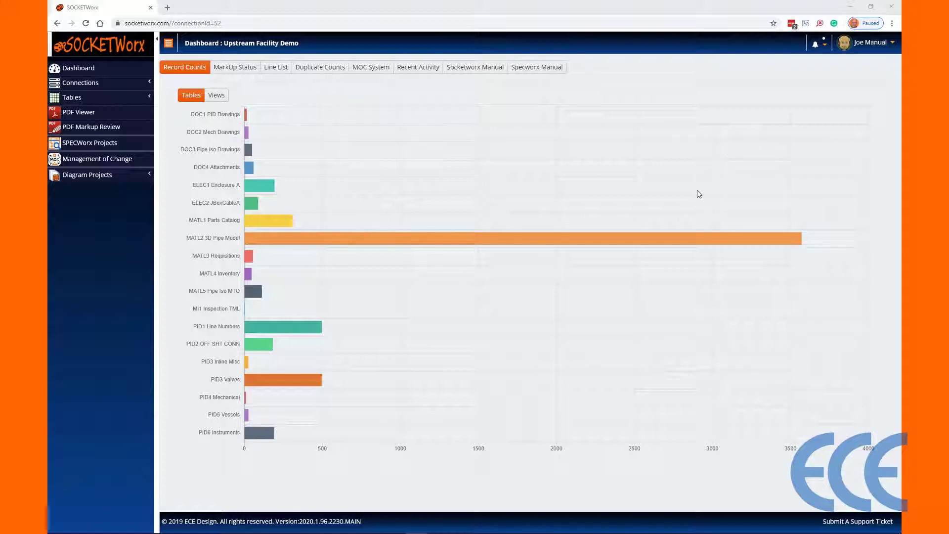
left_click(892, 48)
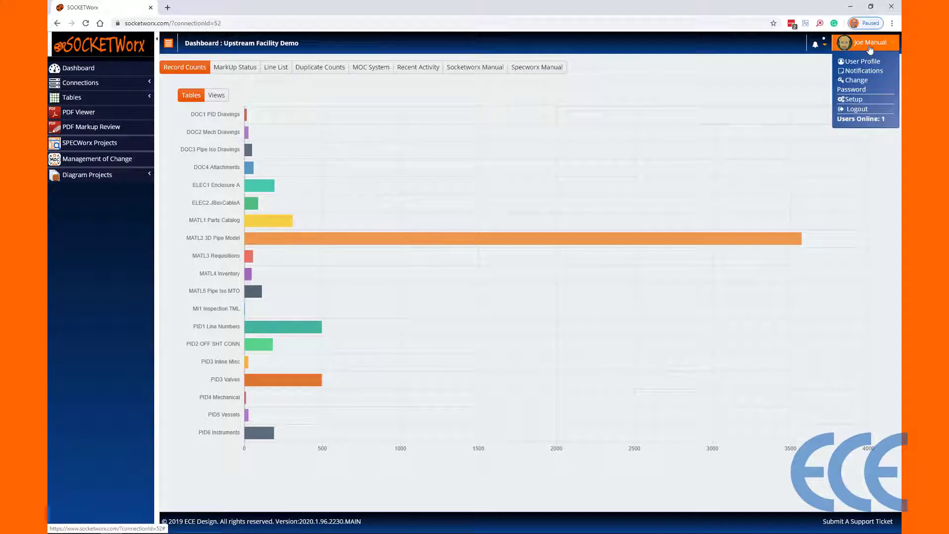
left_click(870, 47)
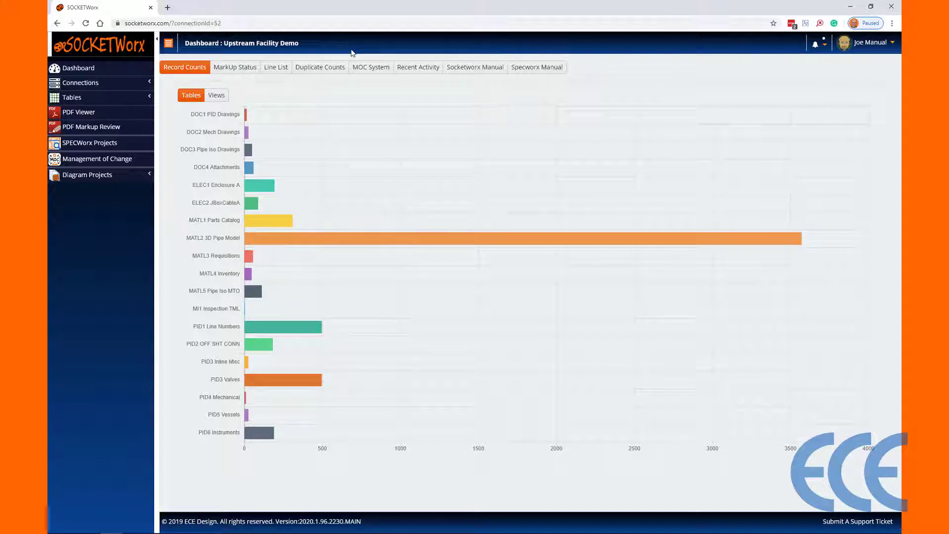
key("Print")
left_click_drag(310, 44, 381, 44)
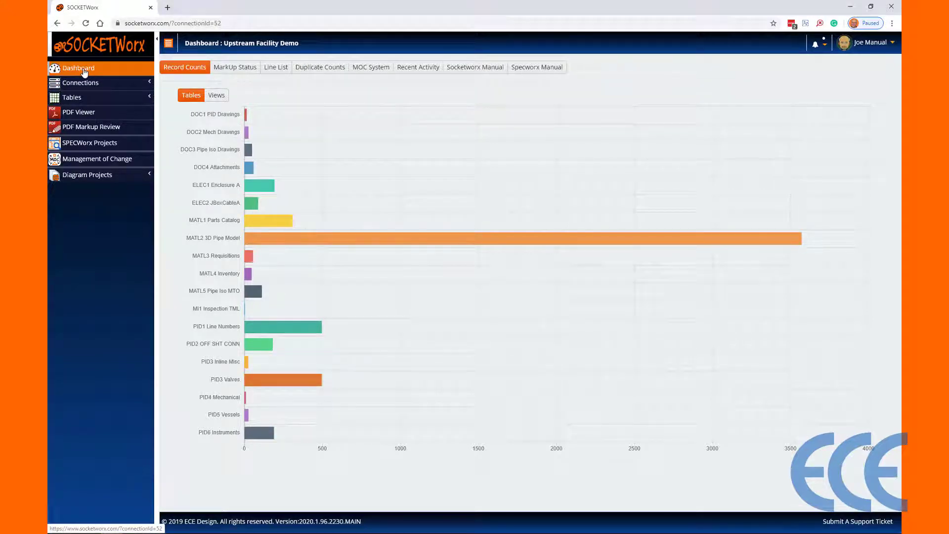
Switch to the ACME Refining connection and mark its dashboard title and record-count bars with temporary red dots
left_click(151, 87)
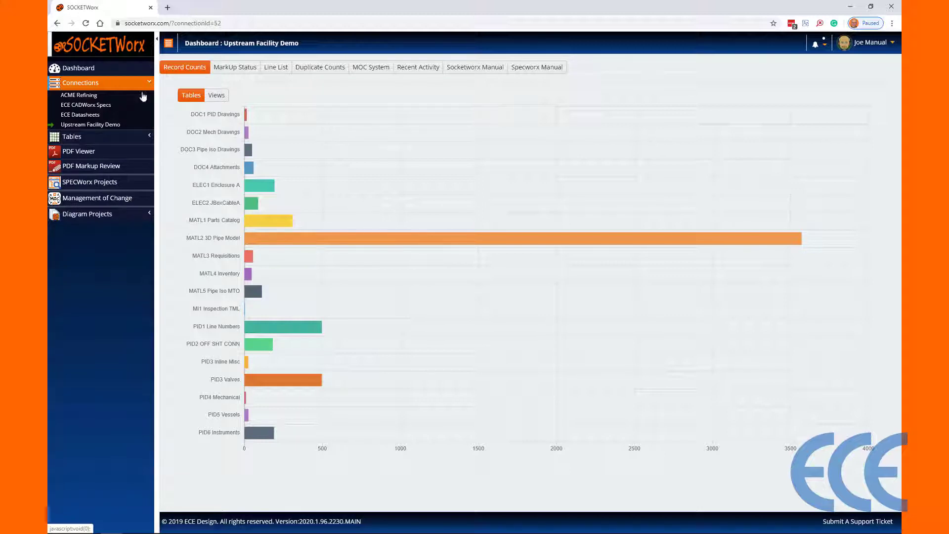
left_click(77, 101)
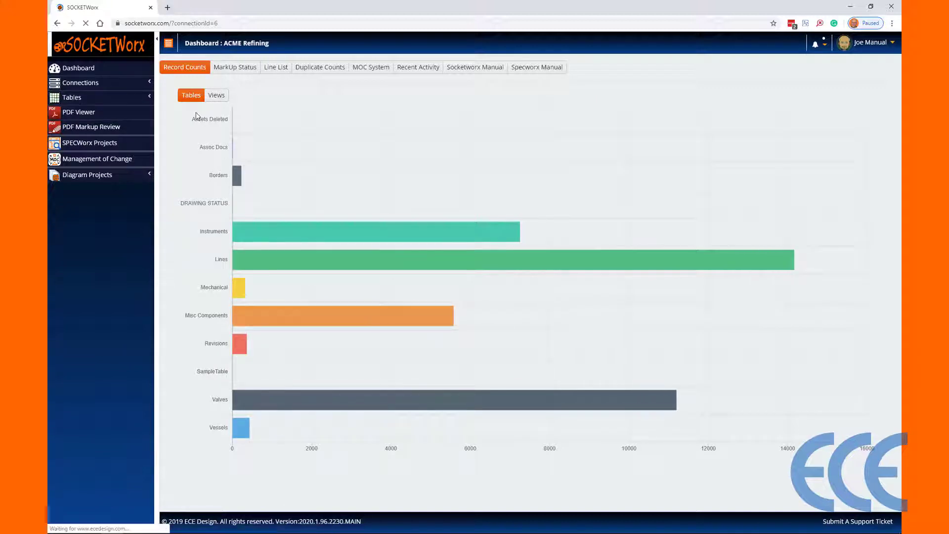
key("Print")
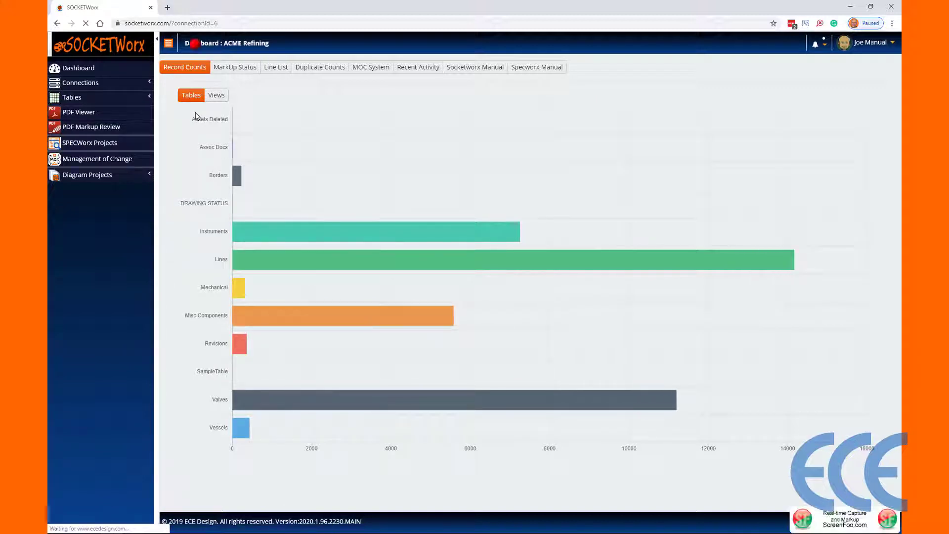
left_click_drag(185, 52, 170, 156)
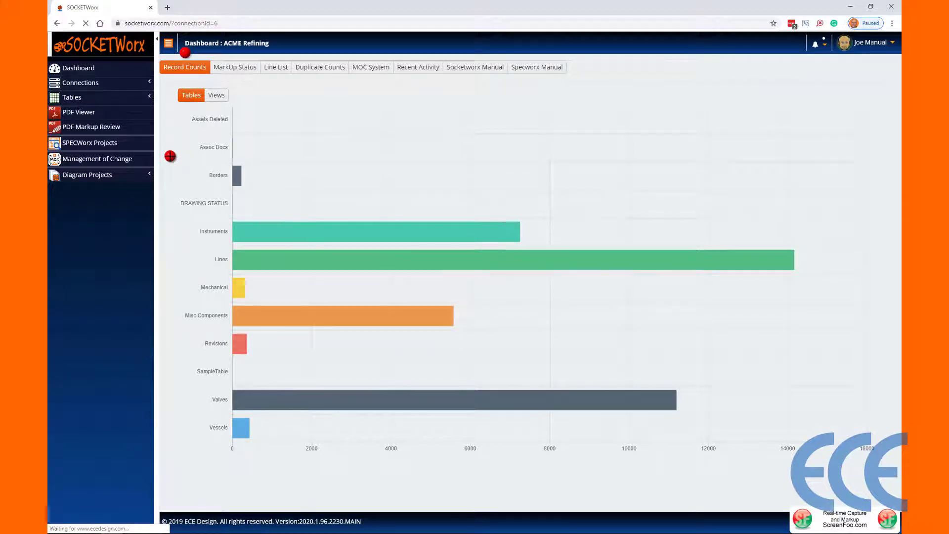
left_click(191, 82)
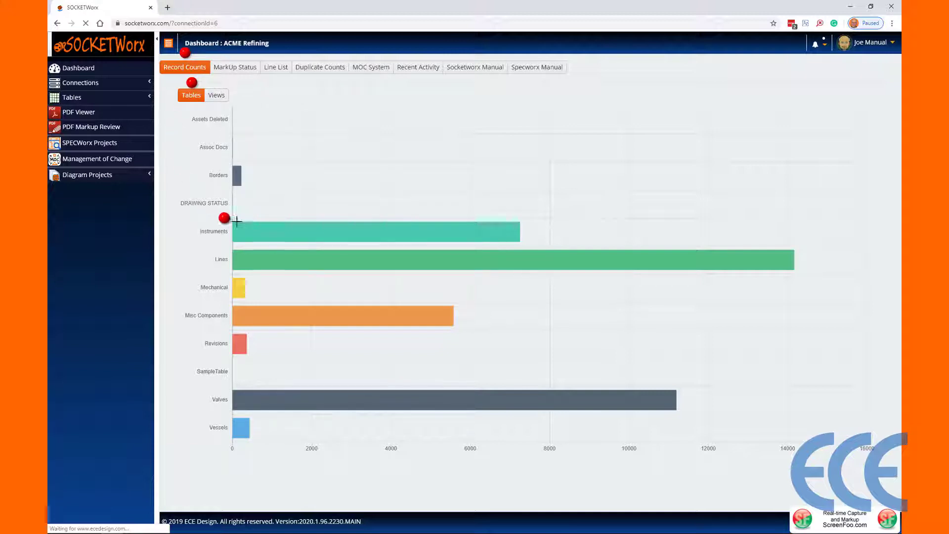
left_click(286, 228)
left_click(306, 260)
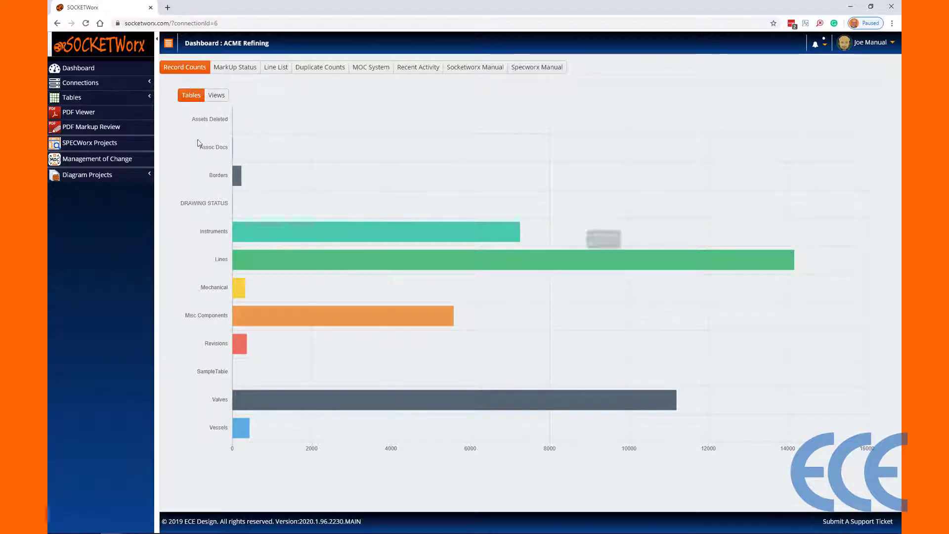
Switch the active connection to Upstream Facility Demo
left_click(142, 86)
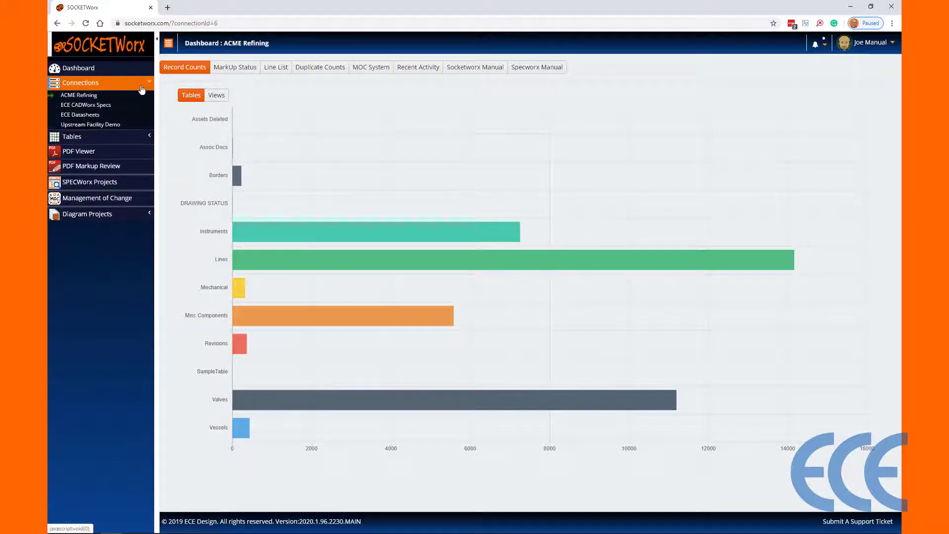
left_click(100, 125)
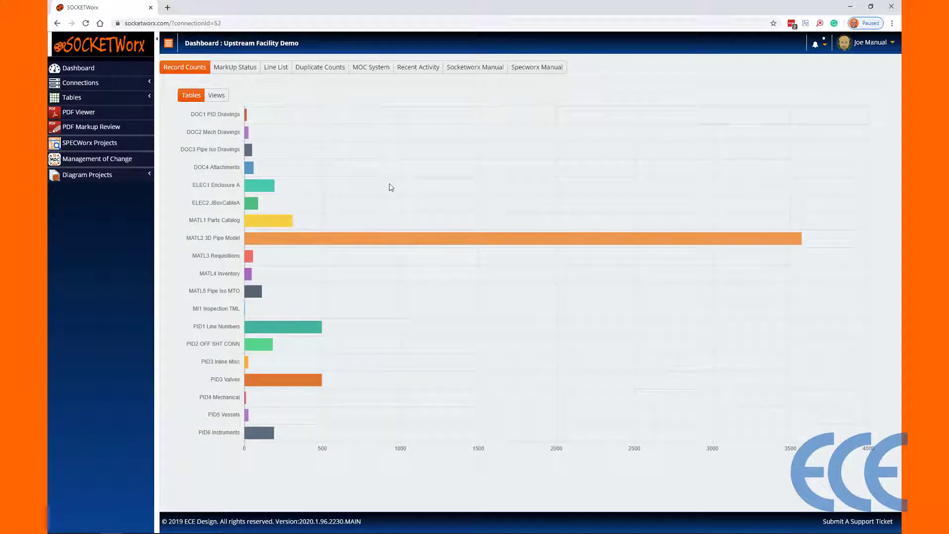
Outline the DOC, ELEC, MATL, MI1 and PID table groups on the record-count chart with blue rectangles, and clear the markup
mouse_move(163, 103)
left_mouse_down()
mouse_move(284, 143)
mouse_move(299, 175)
left_mouse_up()
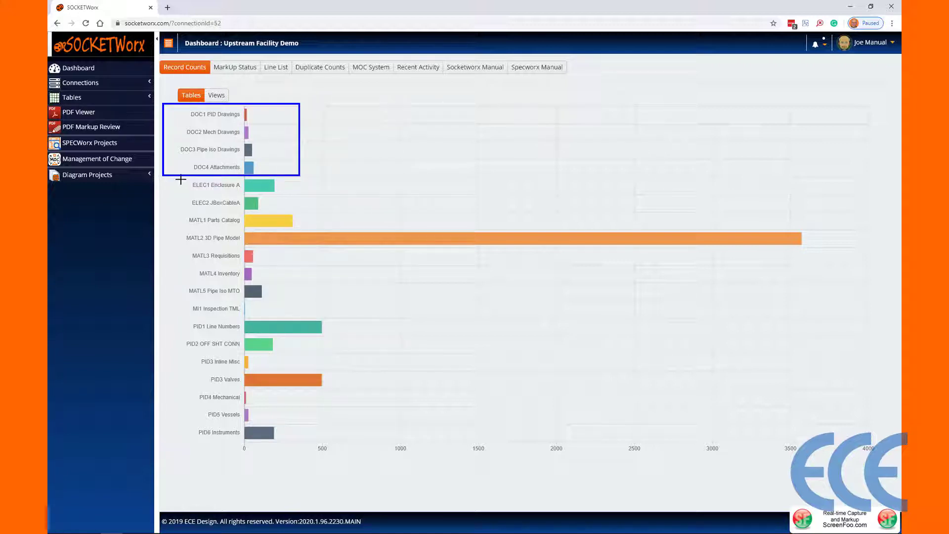
mouse_move(182, 178)
left_mouse_down()
mouse_move(305, 189)
mouse_move(309, 209)
left_mouse_up()
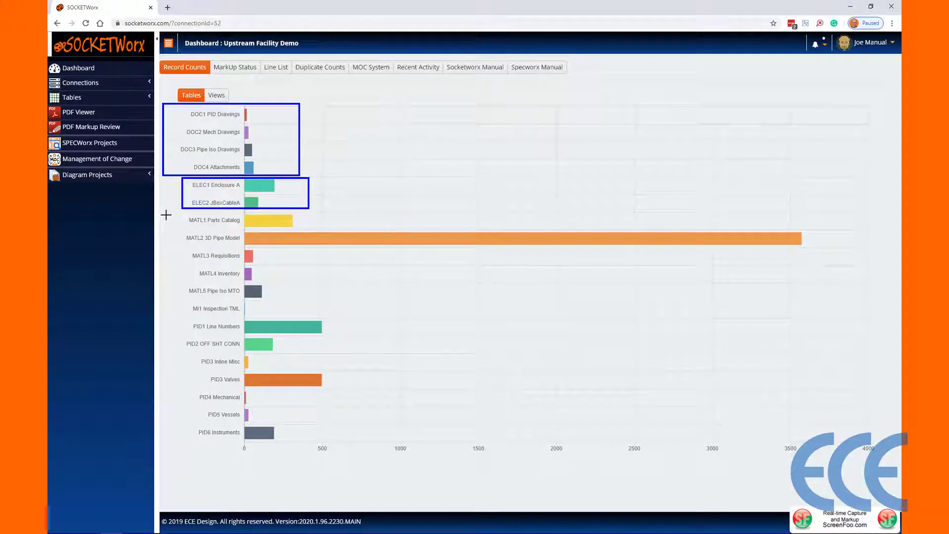
mouse_move(166, 215)
left_mouse_down()
mouse_move(502, 235)
mouse_move(827, 223)
mouse_move(824, 300)
left_mouse_up()
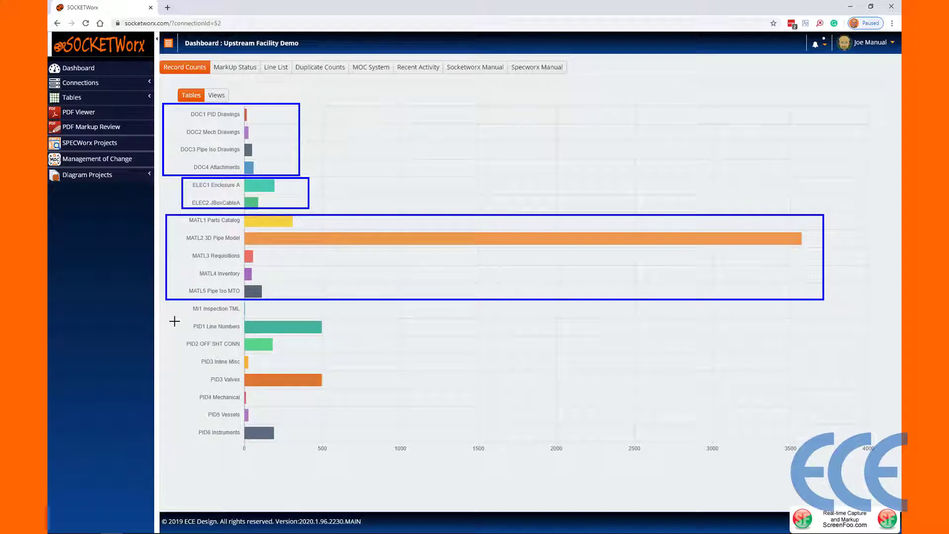
left_click_drag(175, 317, 291, 296)
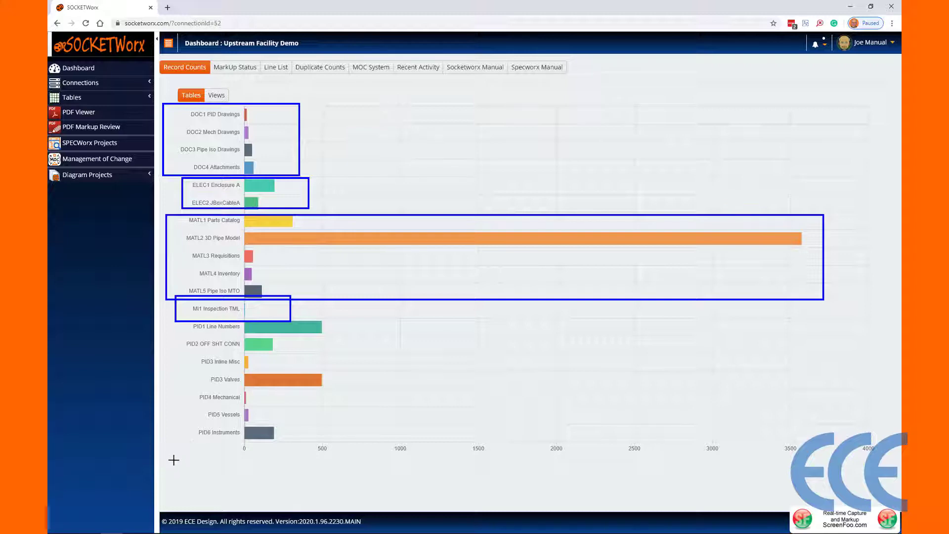
mouse_move(175, 459)
left_mouse_down()
mouse_move(344, 344)
mouse_move(357, 320)
left_mouse_up()
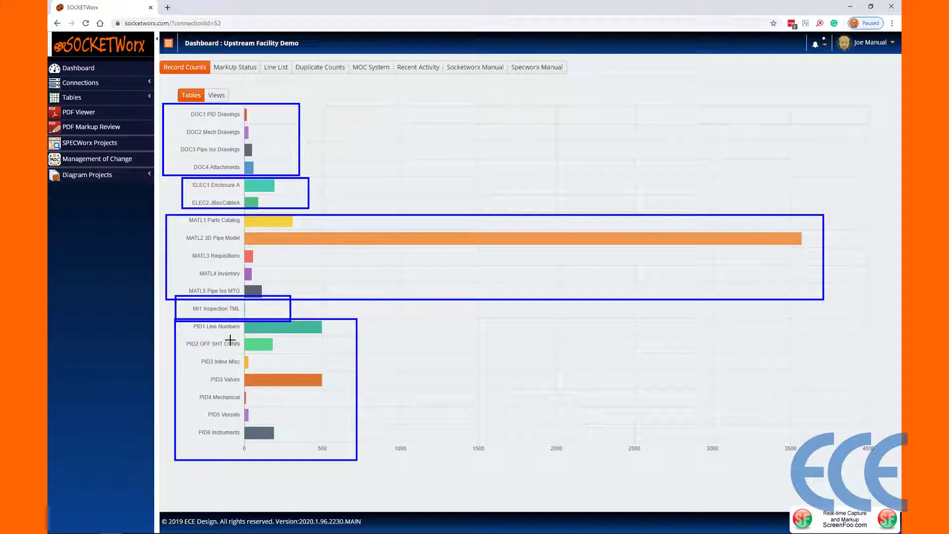
key("Escape")
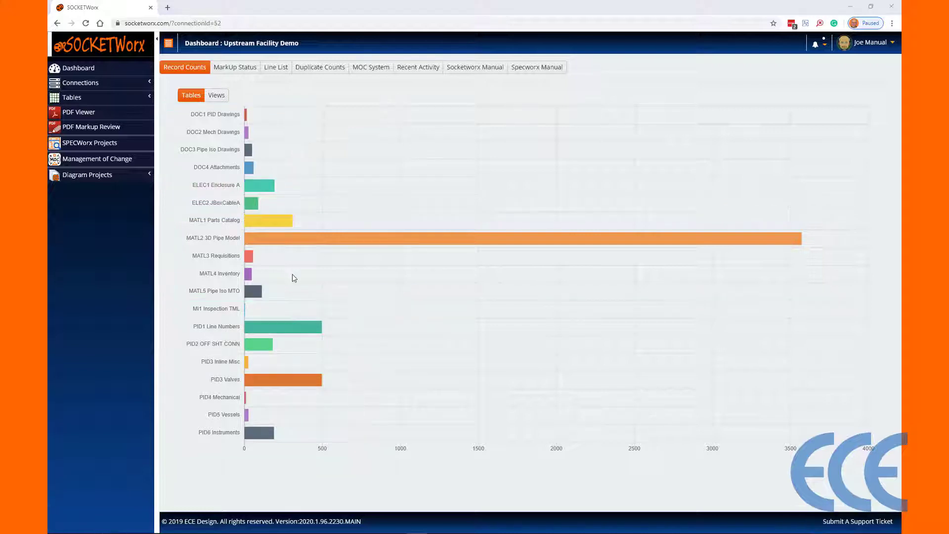
Open the MI1 Inspection TML table from the record-count chart and select the 1 MAOP - Design view
mouse_move(247, 310)
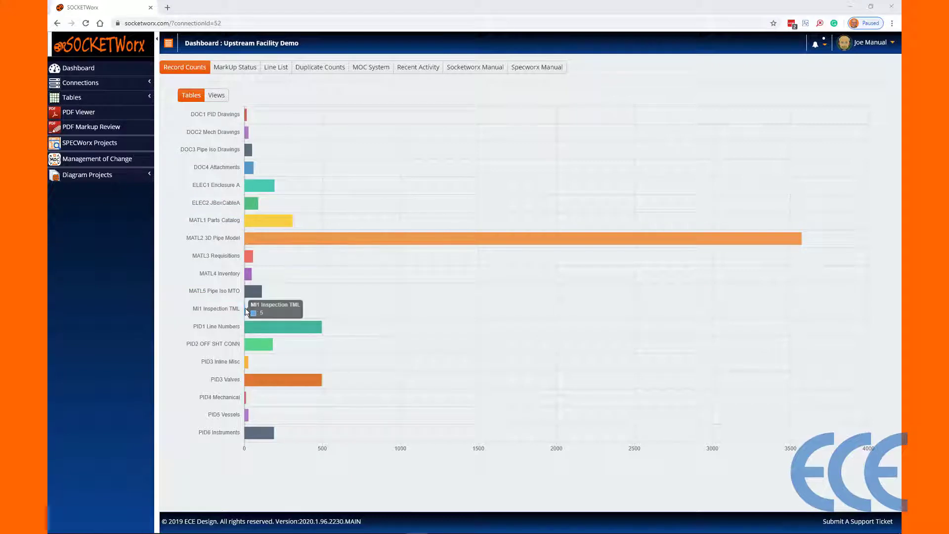
left_click(247, 311)
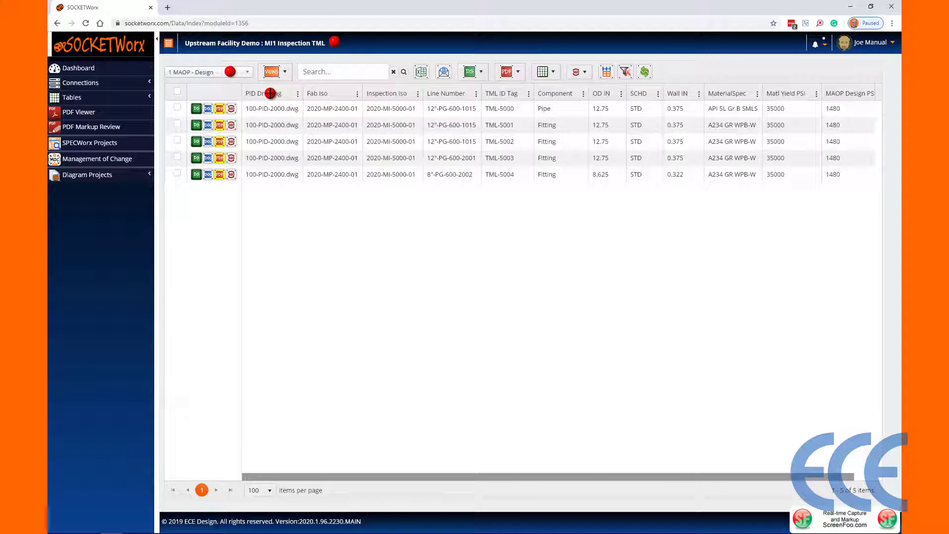
left_click(248, 73)
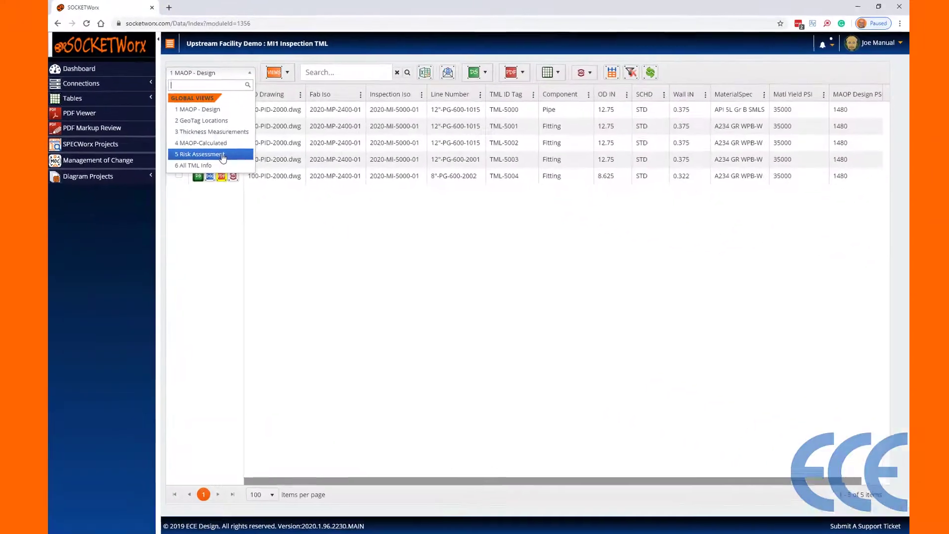
left_click(211, 110)
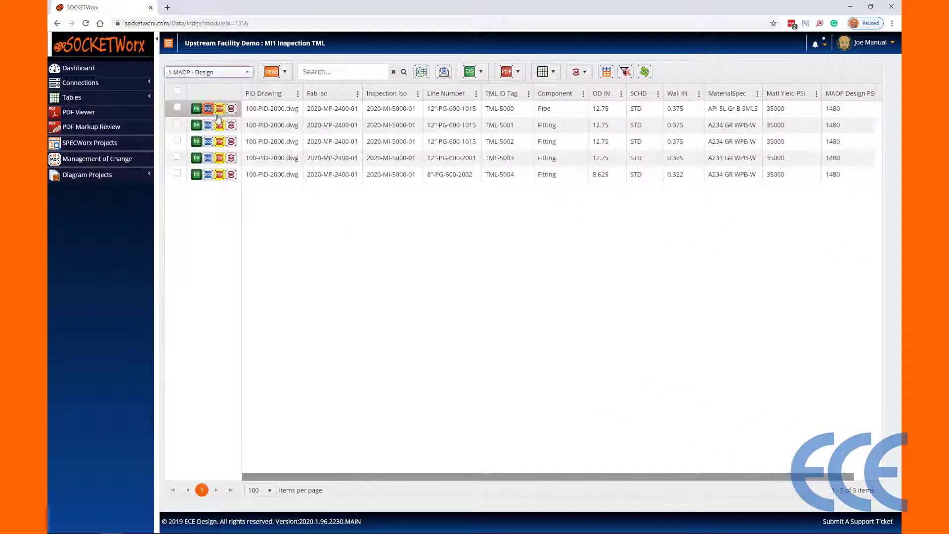
Mark the table's column headers from PID Drawing through MAOP Design PSI with consecutively numbered circles
left_click(370, 229)
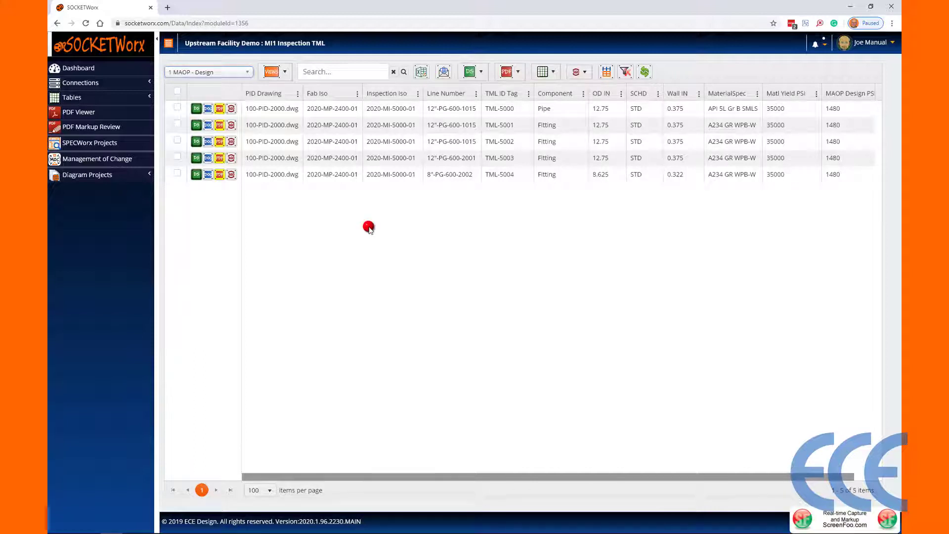
left_click(272, 86)
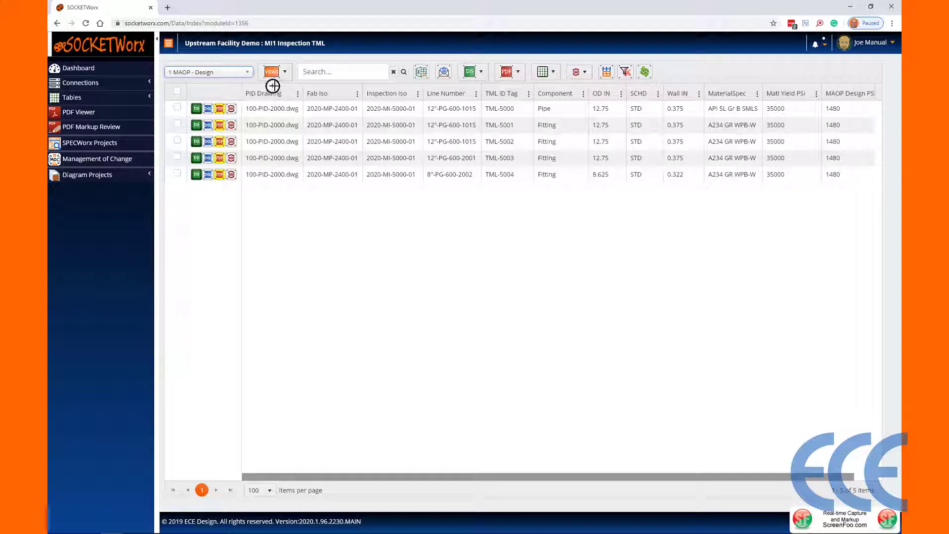
left_click(327, 85)
left_click(389, 85)
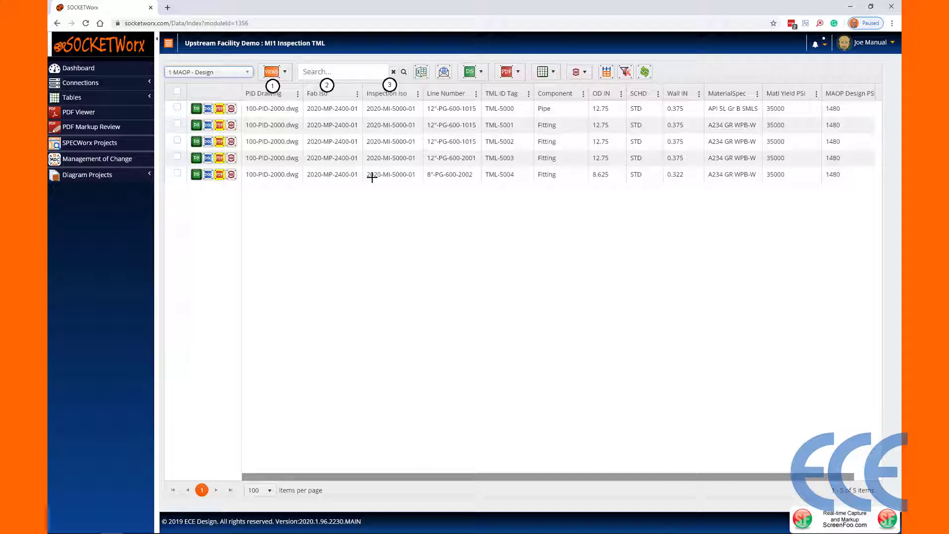
left_click(451, 85)
left_click(503, 84)
left_click(559, 83)
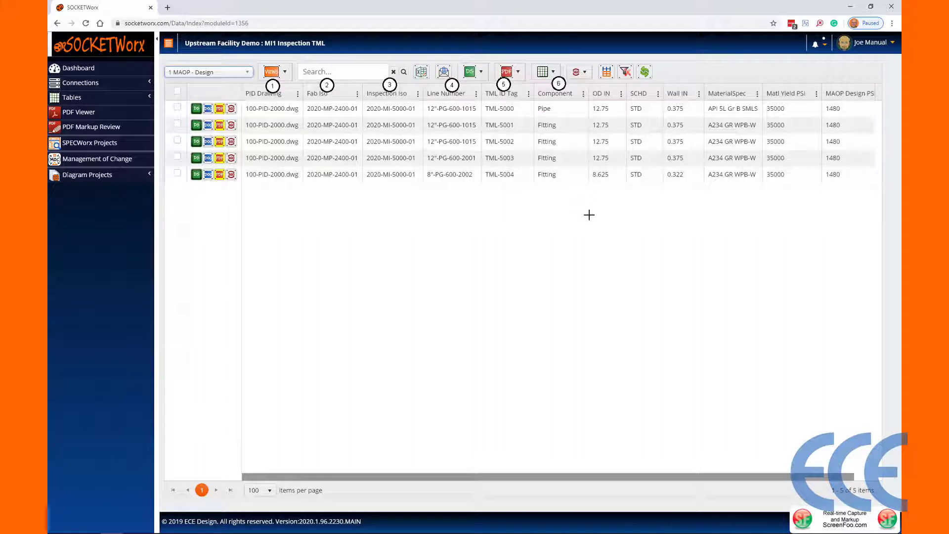
left_click(601, 84)
left_click(643, 84)
left_click(679, 84)
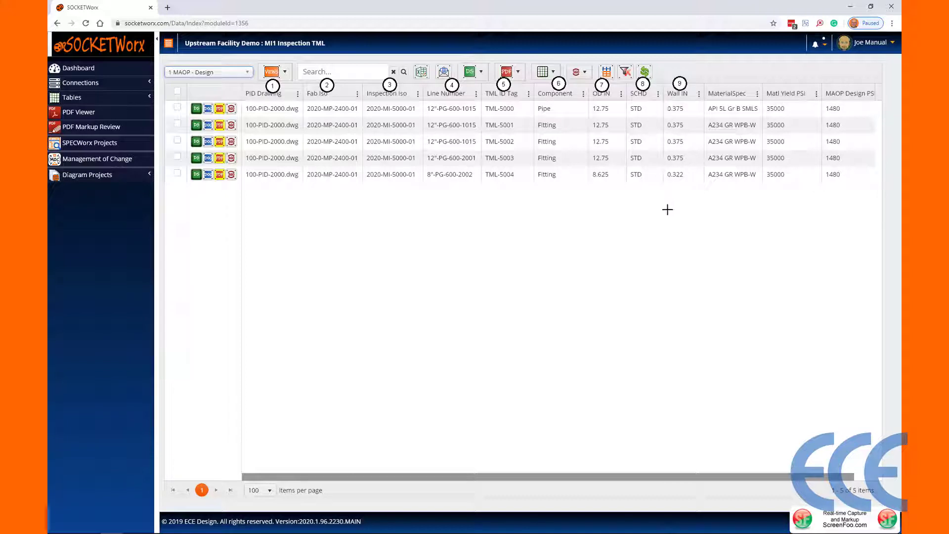
left_click(734, 81)
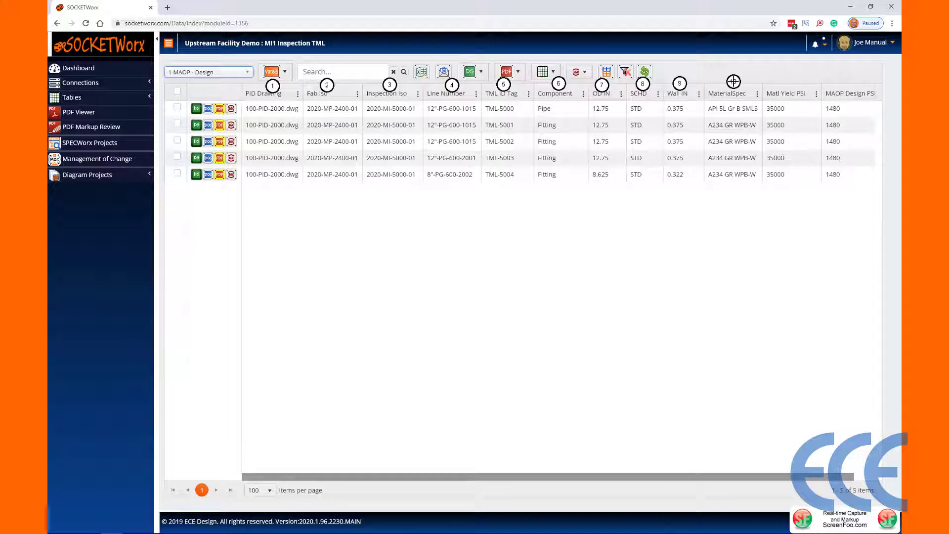
left_click(790, 87)
left_click(851, 82)
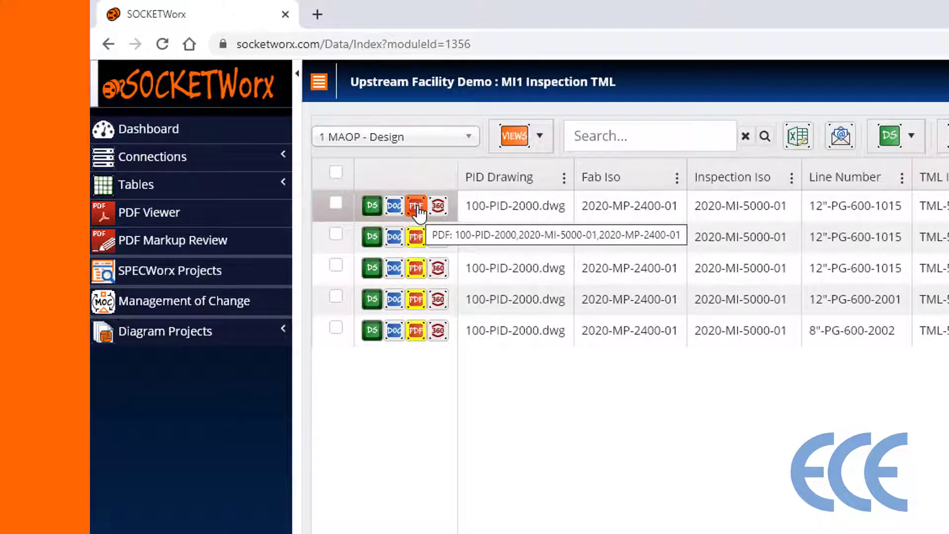
Open the linked PDF drawing 100-PID-2000 for the TML-5000 record
left_click(417, 208)
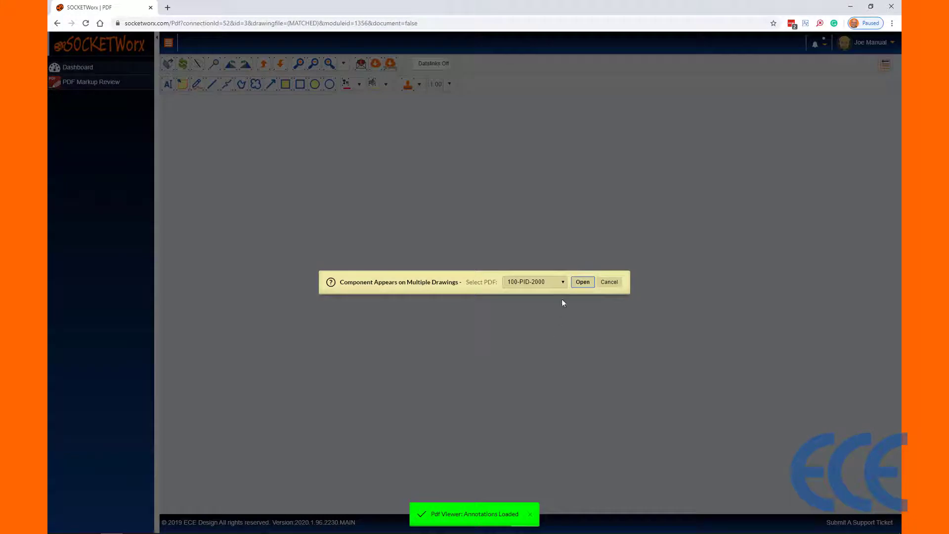
left_click(562, 283)
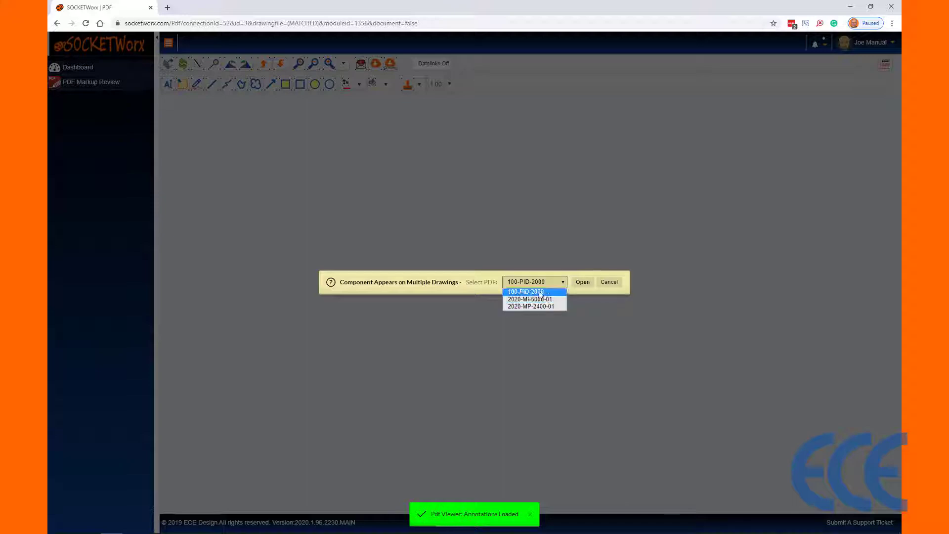
left_click(538, 293)
left_click(584, 283)
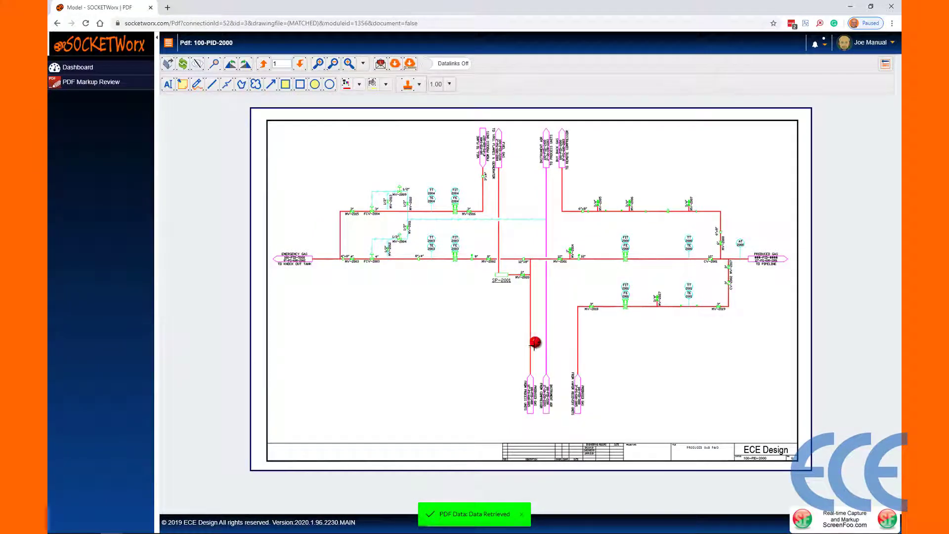
Mark the produced gas inlet line, its central junction and both outlet ends with red dots, and clear the markup
left_click(531, 350)
left_click(530, 259)
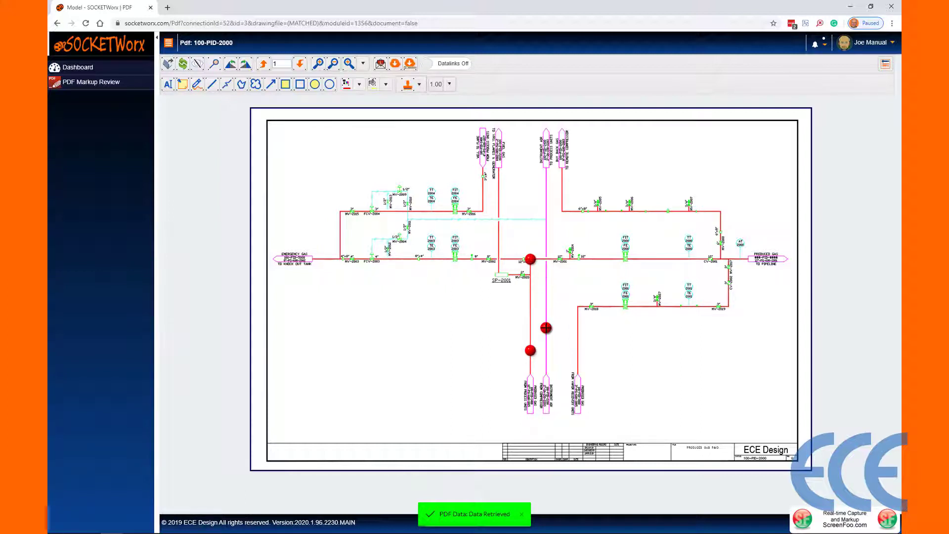
left_click(743, 257)
left_click(321, 258)
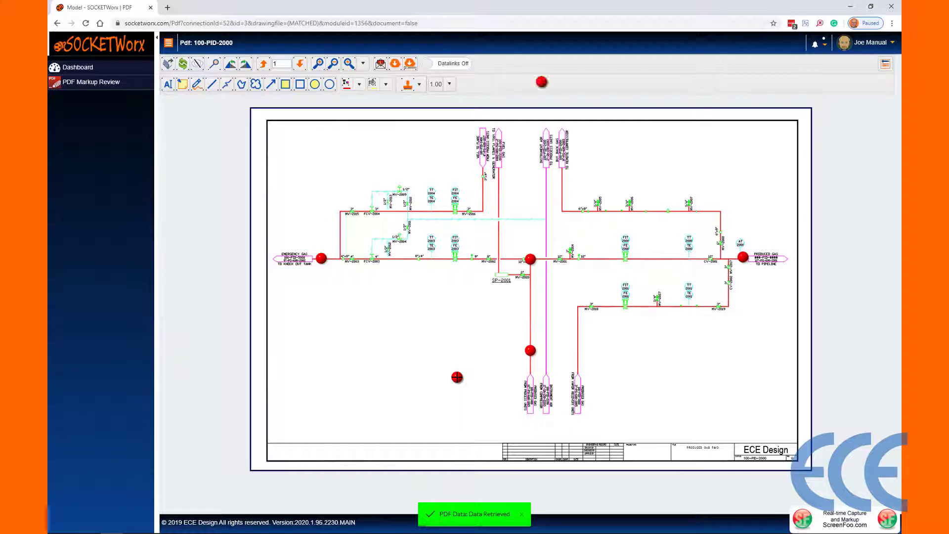
key("Escape")
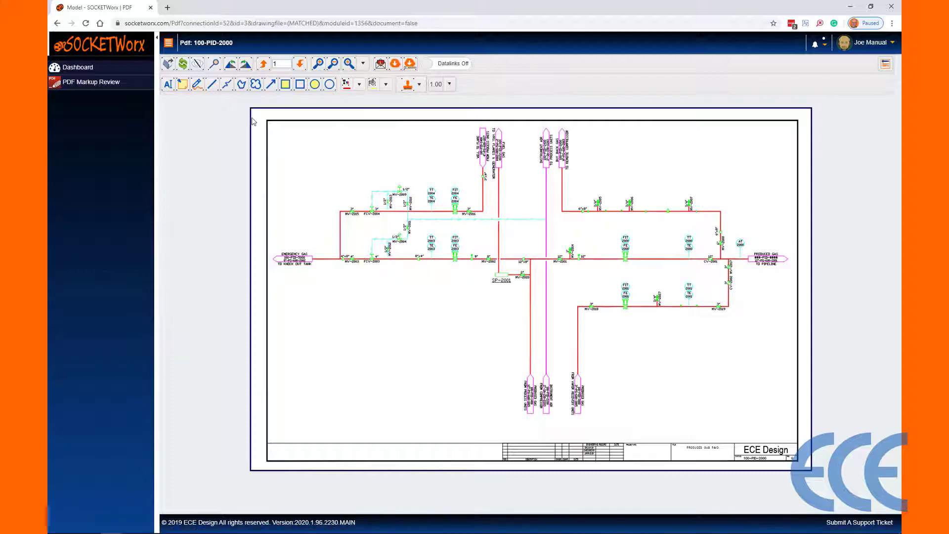
Find the available PDFs matching "mp" and open the drawing 2020-MP-2400-01
left_click(168, 64)
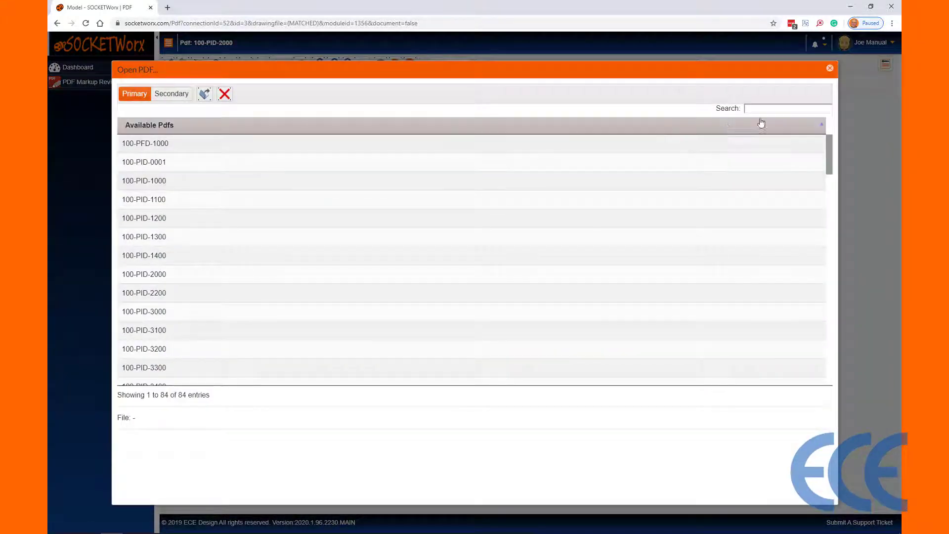
type("mp")
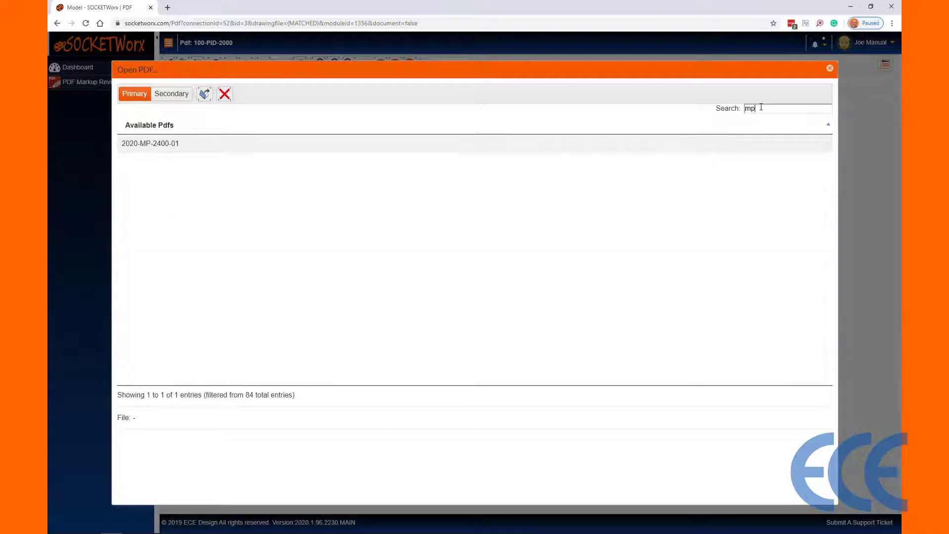
double_click(159, 144)
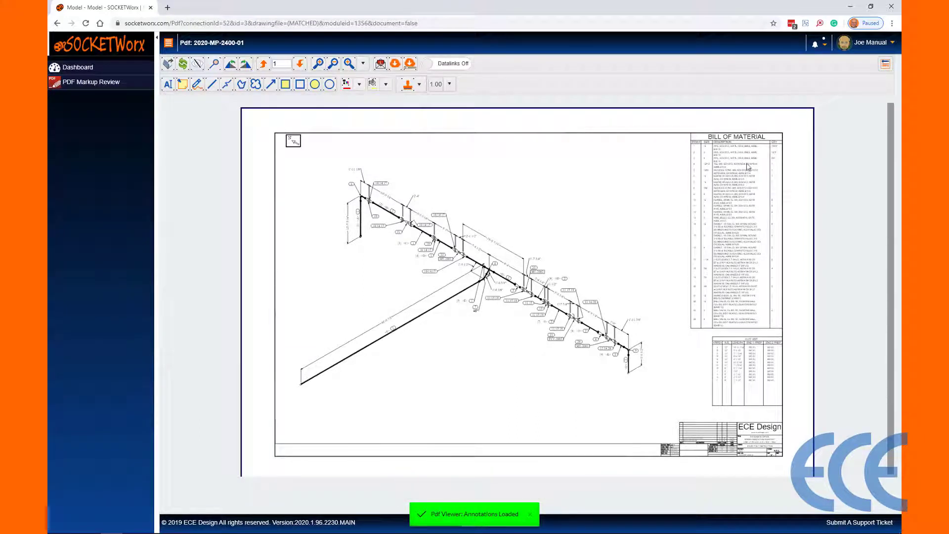
Mark the long inlet pipe, elbow 7, tee 4 and the end elbows 6 and 9 on the piping isometric with red dots
scroll(751, 165, "up", 3)
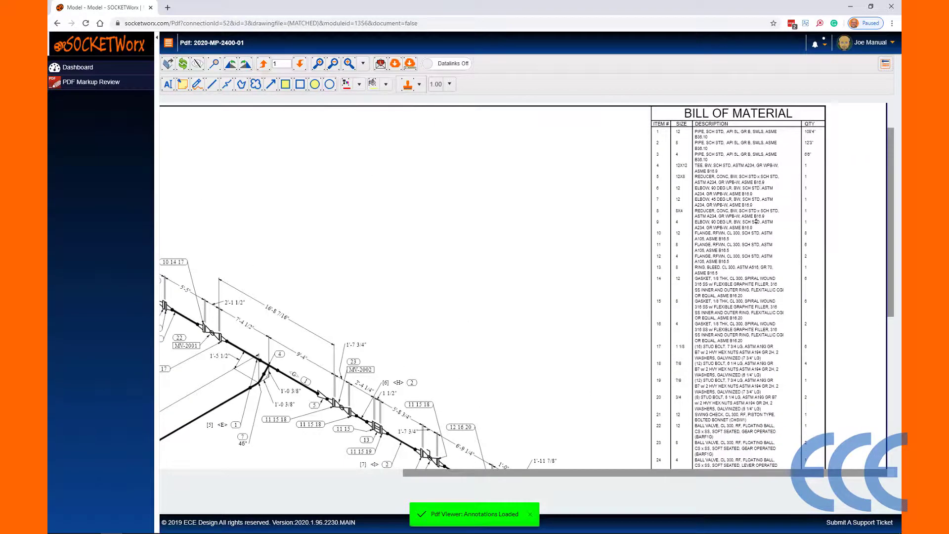
scroll(755, 283, "down", 5)
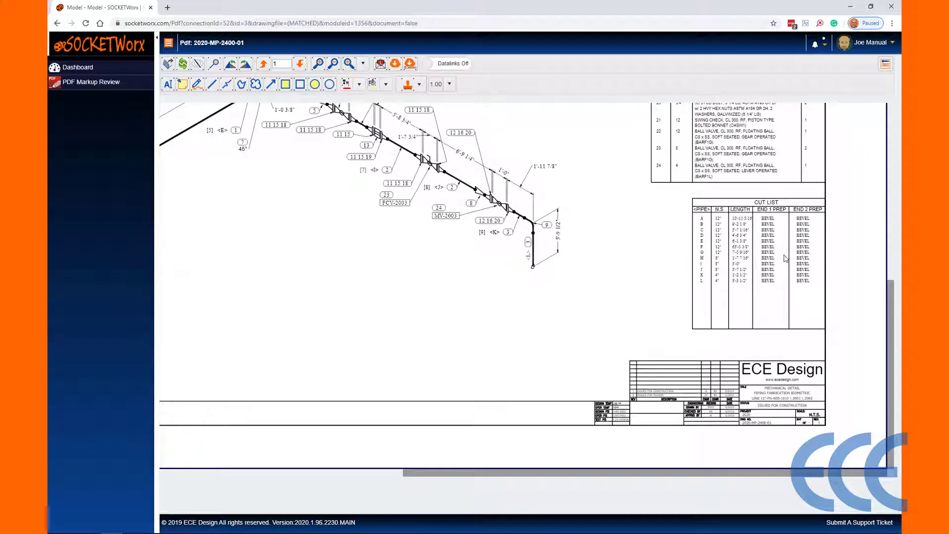
scroll(742, 222, "up", 4)
scroll(741, 223, "left", 6)
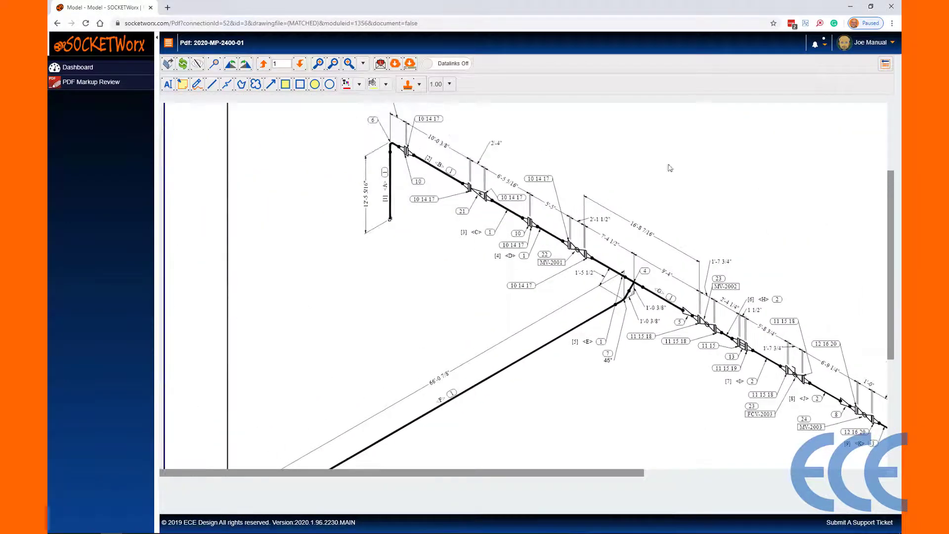
scroll(548, 279, "down", 3)
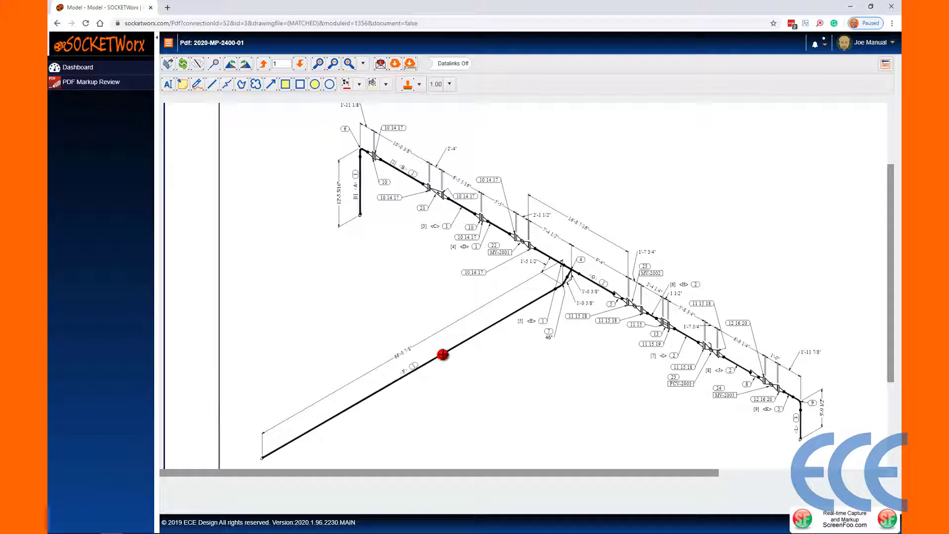
left_click(443, 355)
left_click(562, 285)
left_click(572, 269)
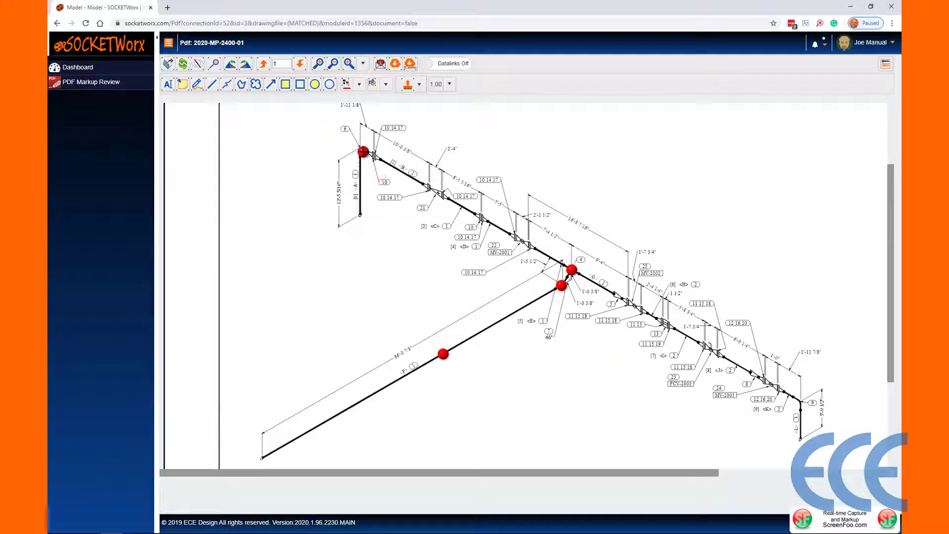
left_click(363, 151)
left_click(801, 398)
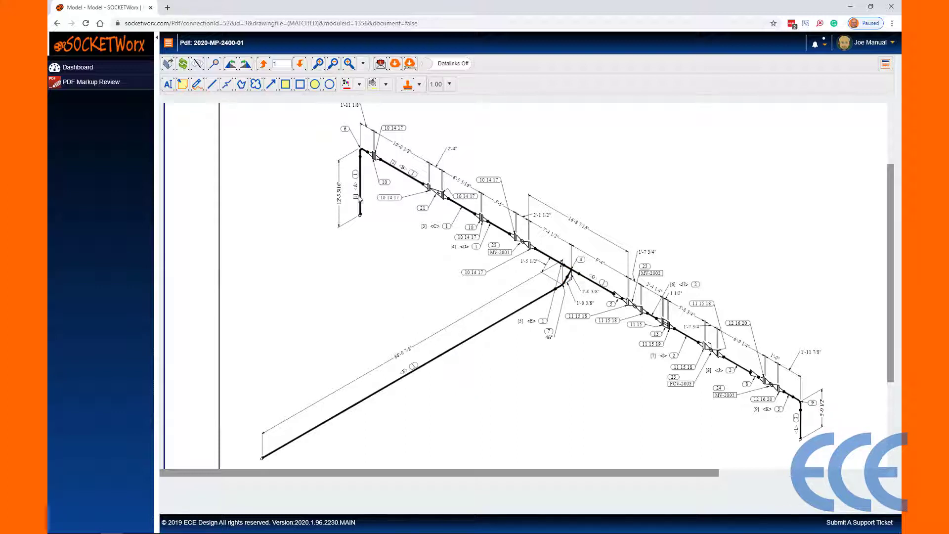
Show the fabrication drawing's properties and follow its link to the MI1 Inspection TML table
left_click(885, 64)
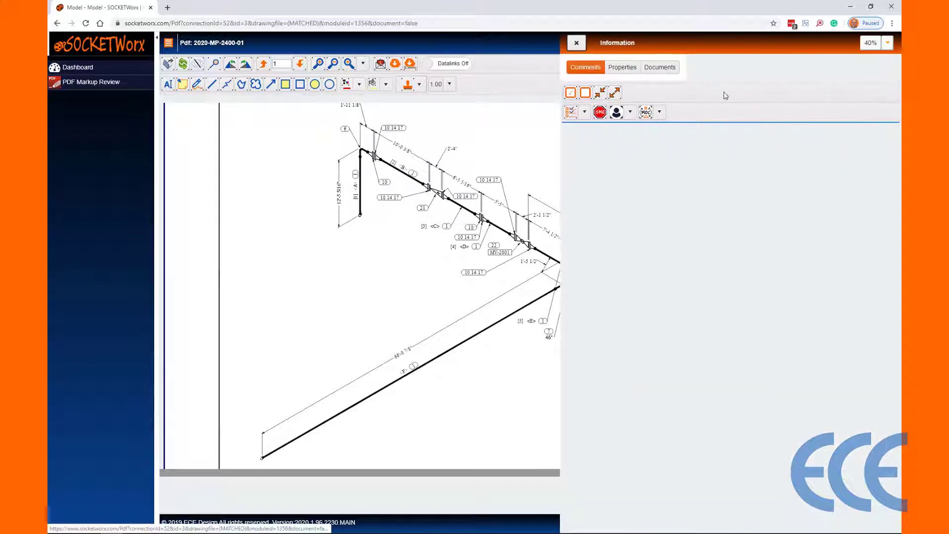
left_click(623, 68)
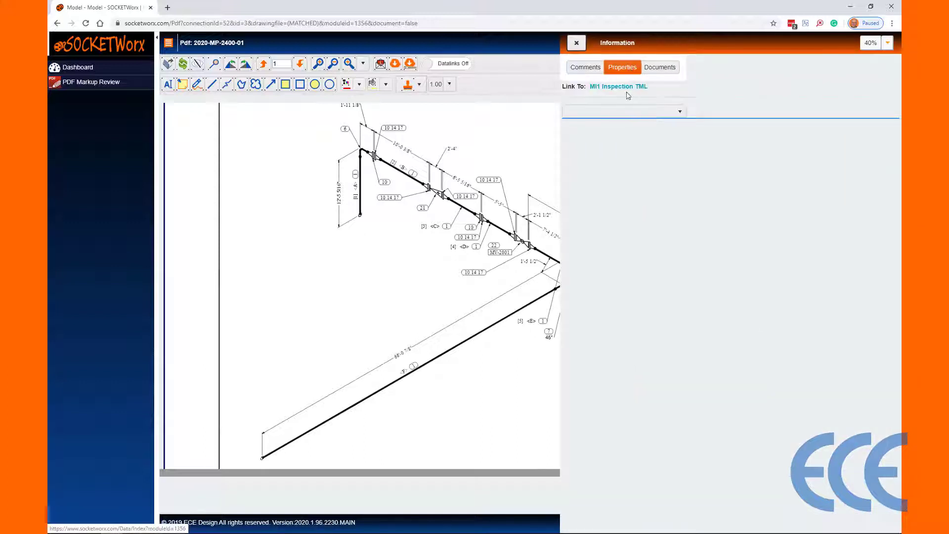
left_click(624, 88)
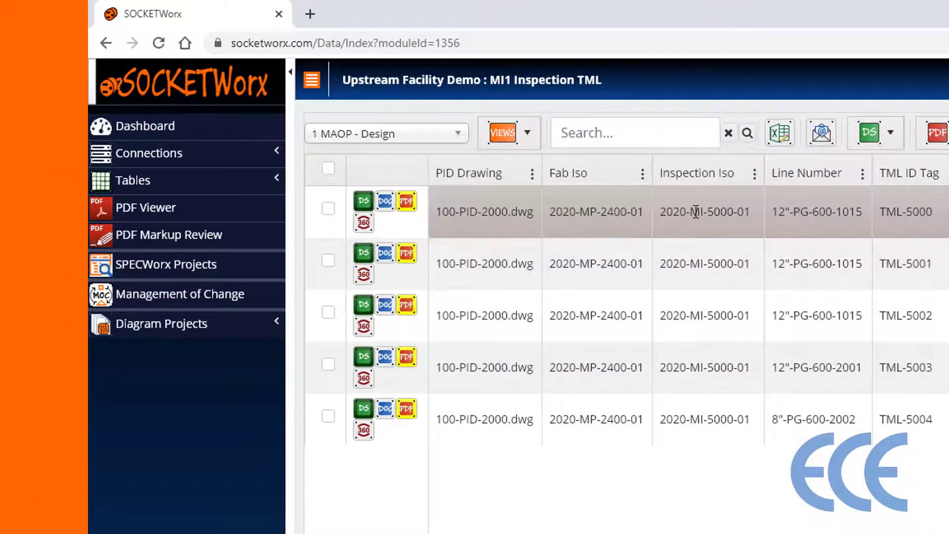
Highlight the Inspection Iso values one by one for the records TML-5000 through TML-5003
left_click_drag(659, 213, 759, 214)
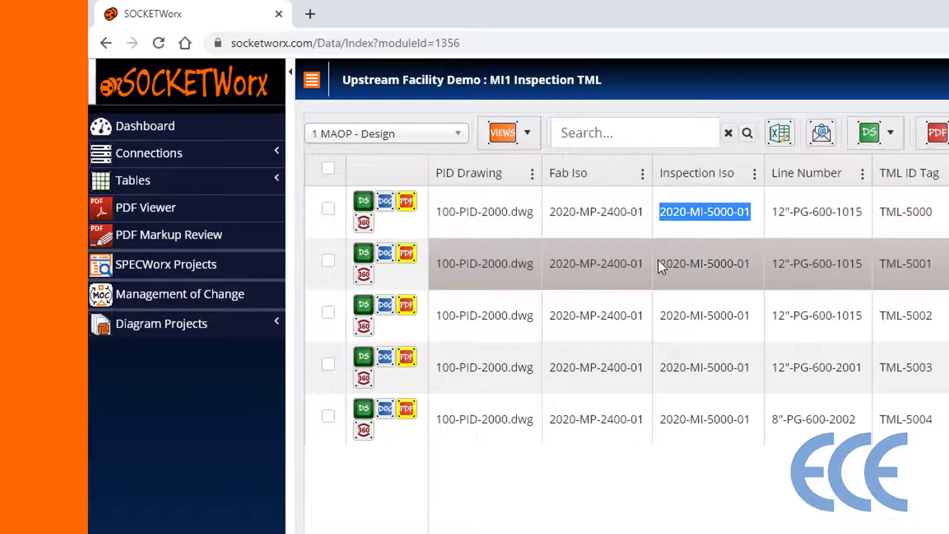
left_click_drag(661, 264, 756, 267)
left_click(674, 316)
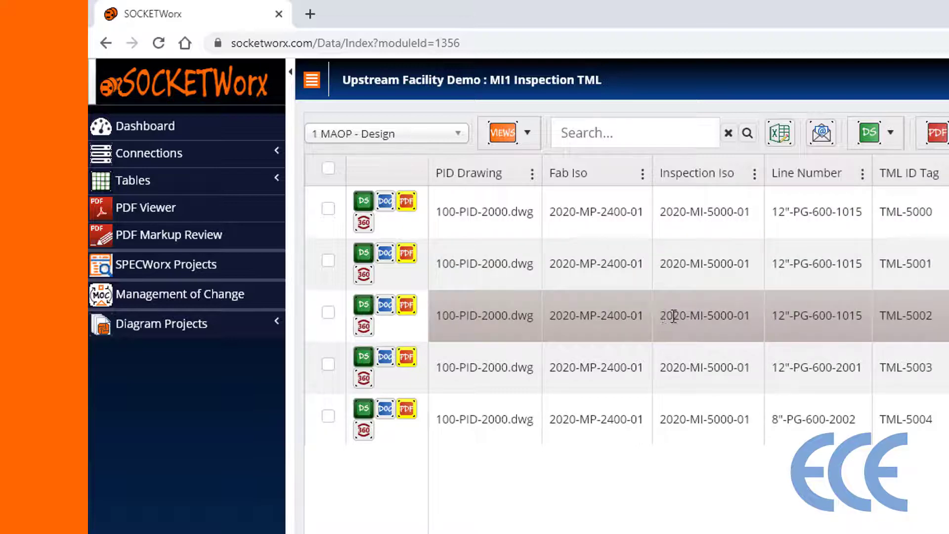
left_click_drag(674, 316, 759, 317)
left_click_drag(662, 366, 745, 365)
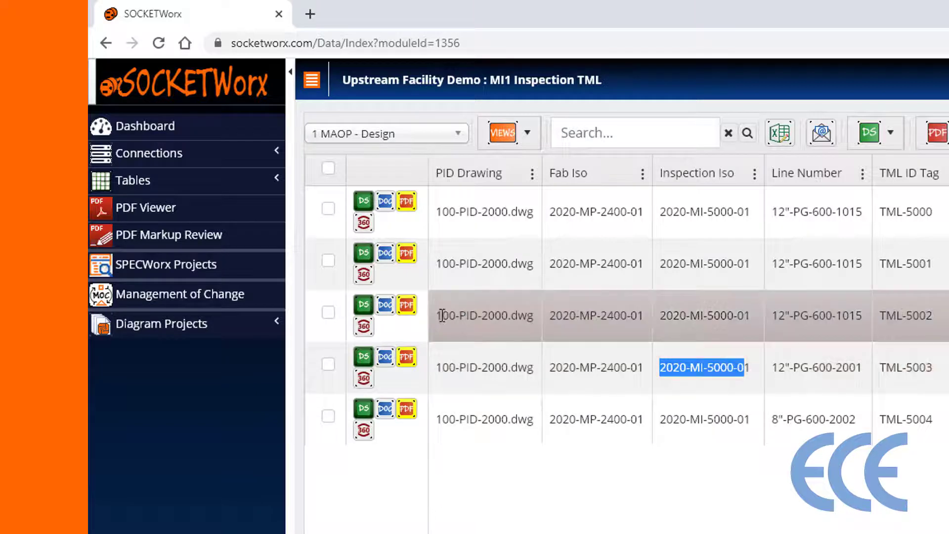
Open the linked PDF drawing 2020-MI-5000-01 for the TML-5002 record and turn on its datalinks
left_click(406, 305)
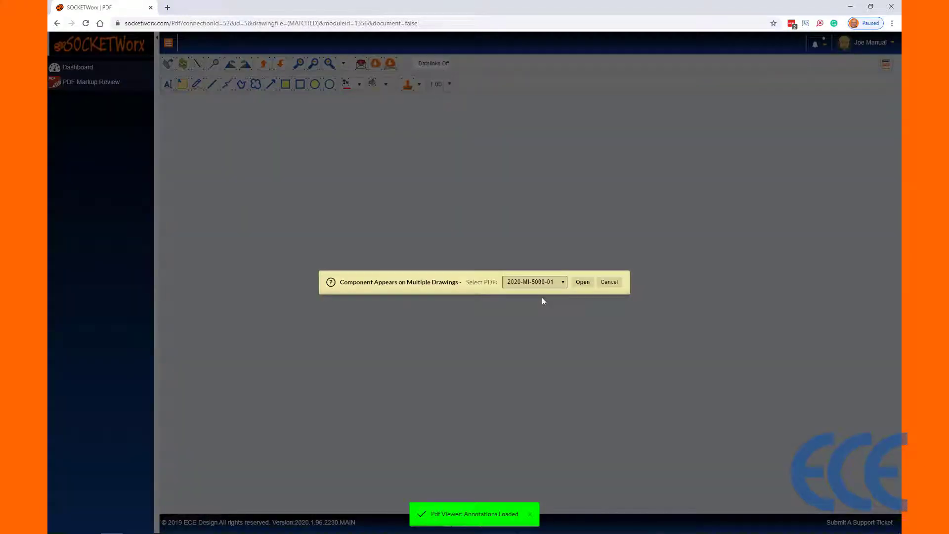
left_click(582, 282)
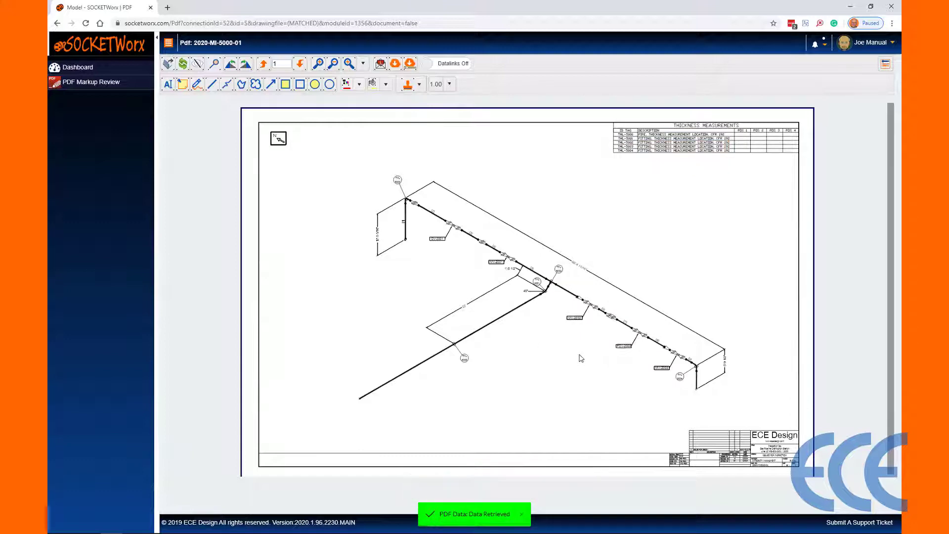
left_click(440, 65)
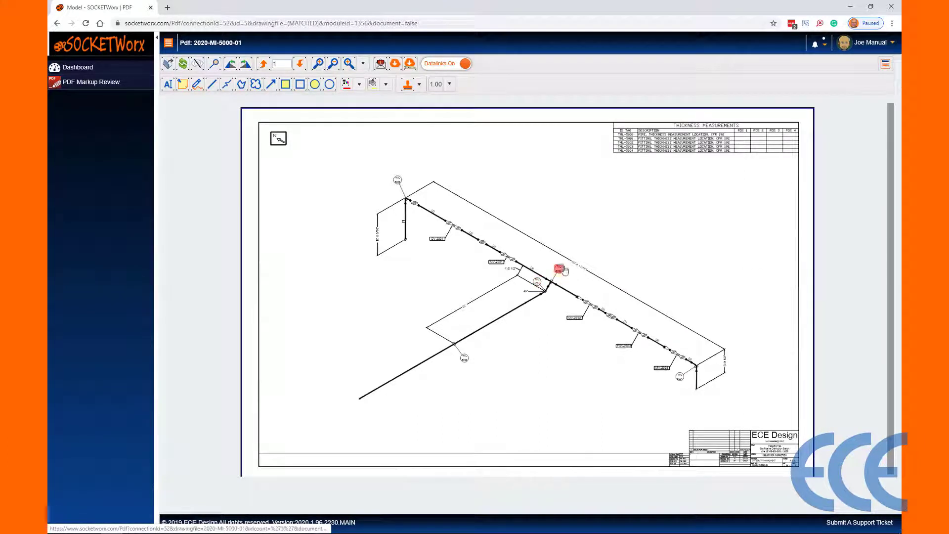
Show the TML-5002 properties in the 1 MAOP - Design view and in the 2 GeoTag Locations view
left_click(886, 64)
left_click(622, 69)
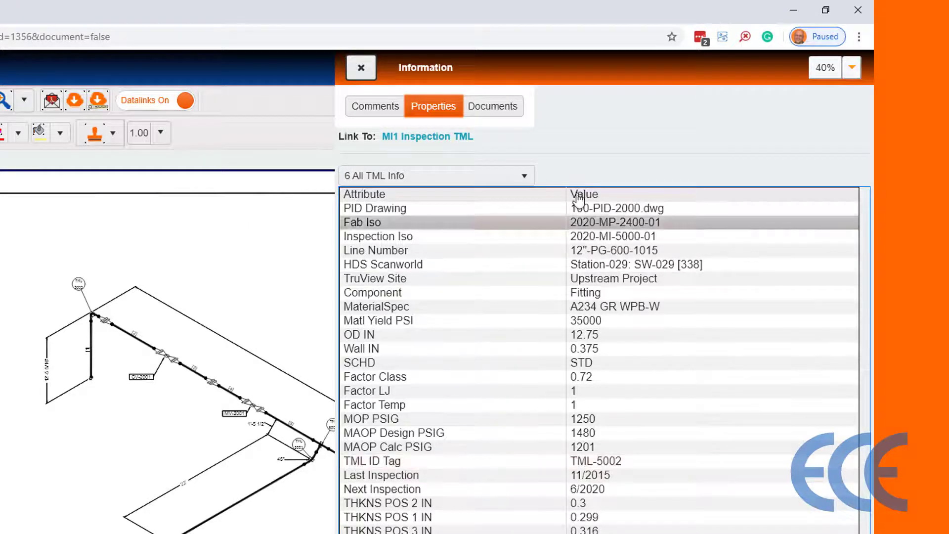
left_click(525, 186)
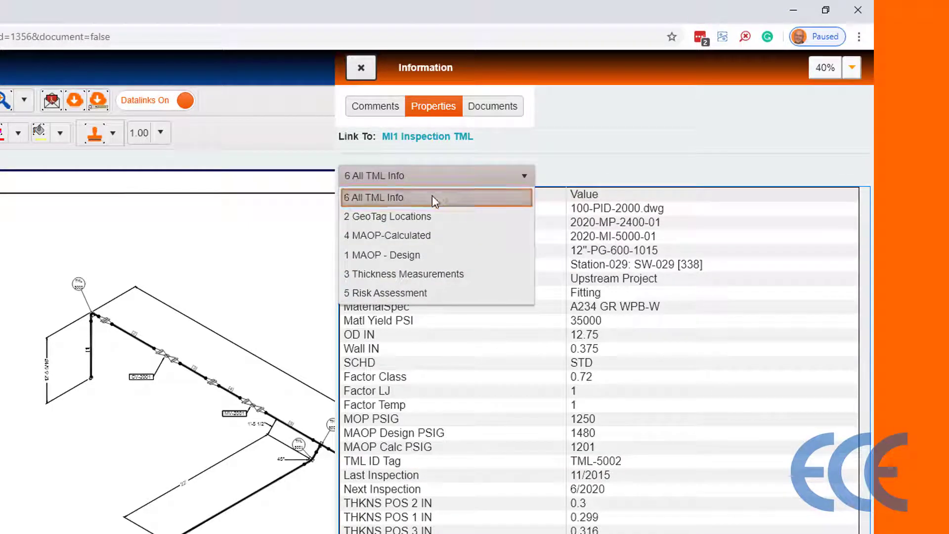
left_click(383, 255)
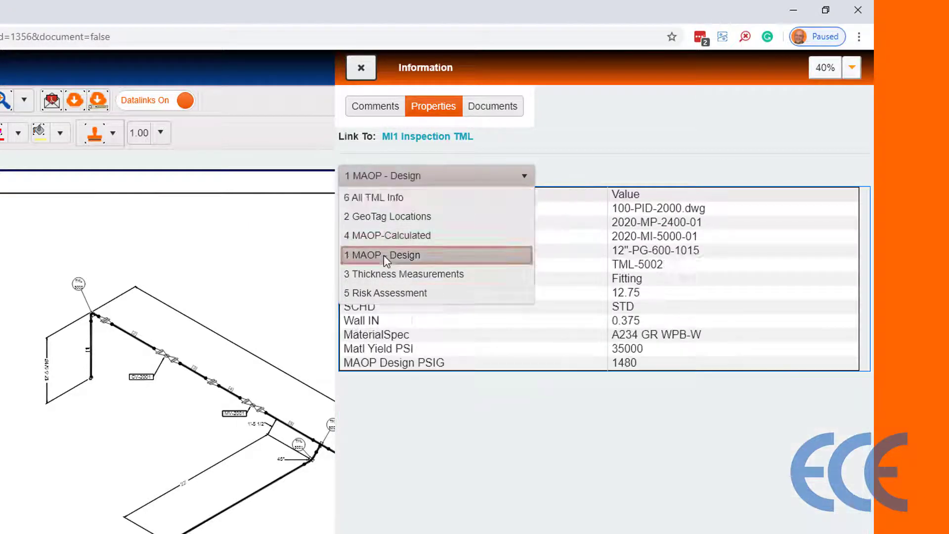
left_click(525, 177)
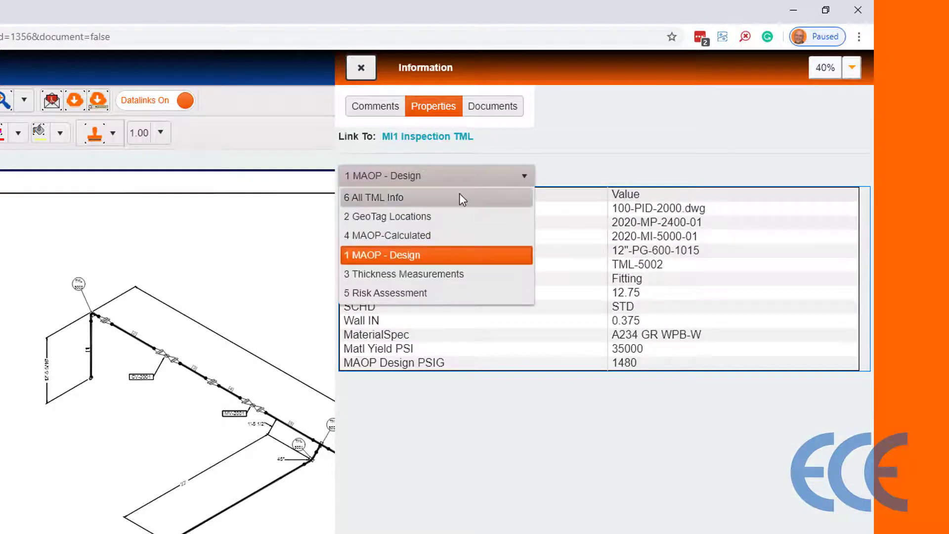
left_click(401, 218)
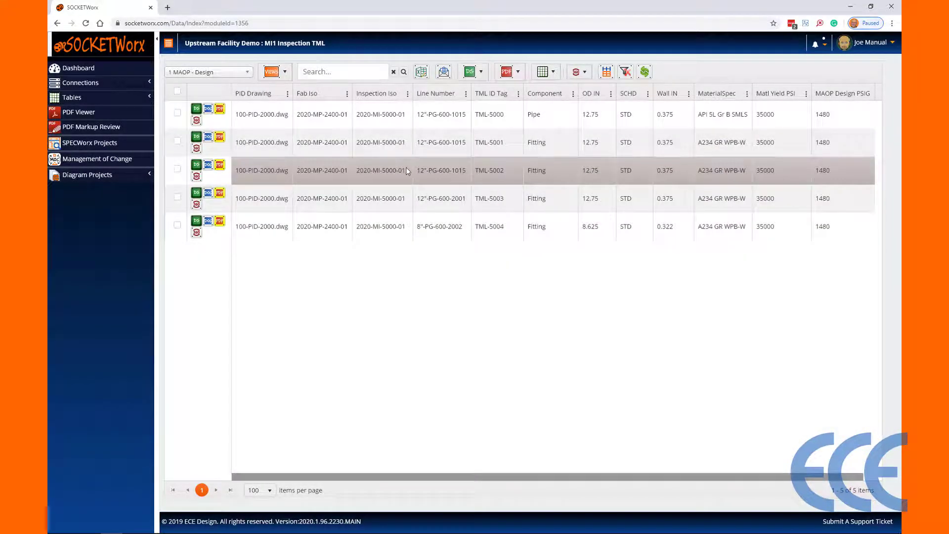
Switch the MI1 Inspection TML table to the 2 GeoTag Locations view and highlight its HDS Scanworld and GeoTag Link values
left_click(247, 72)
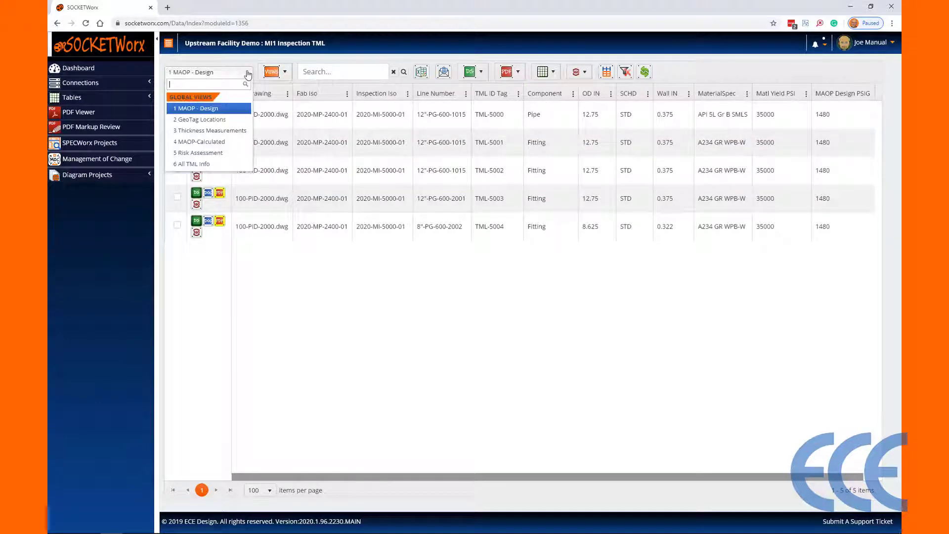
left_click(209, 119)
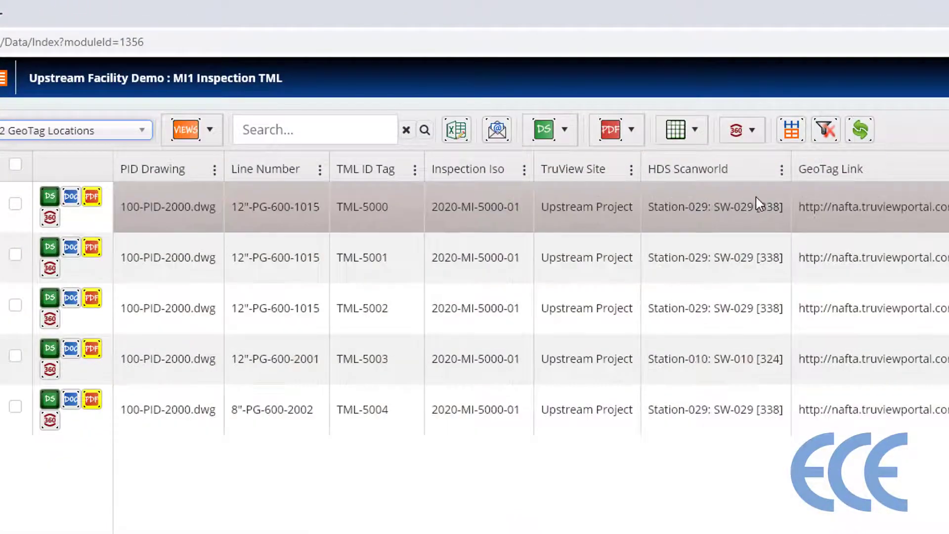
left_click_drag(650, 209, 784, 210)
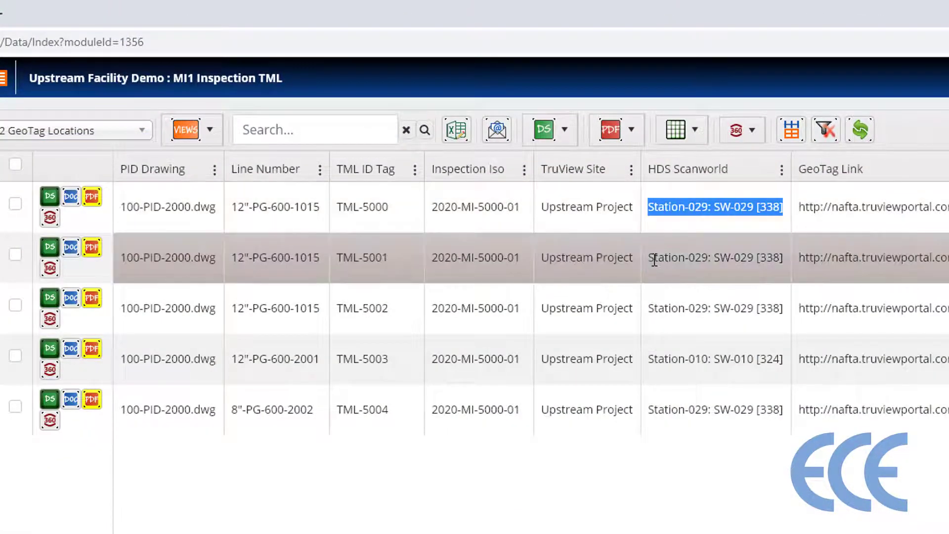
left_click(651, 265)
left_click_drag(652, 266, 802, 257)
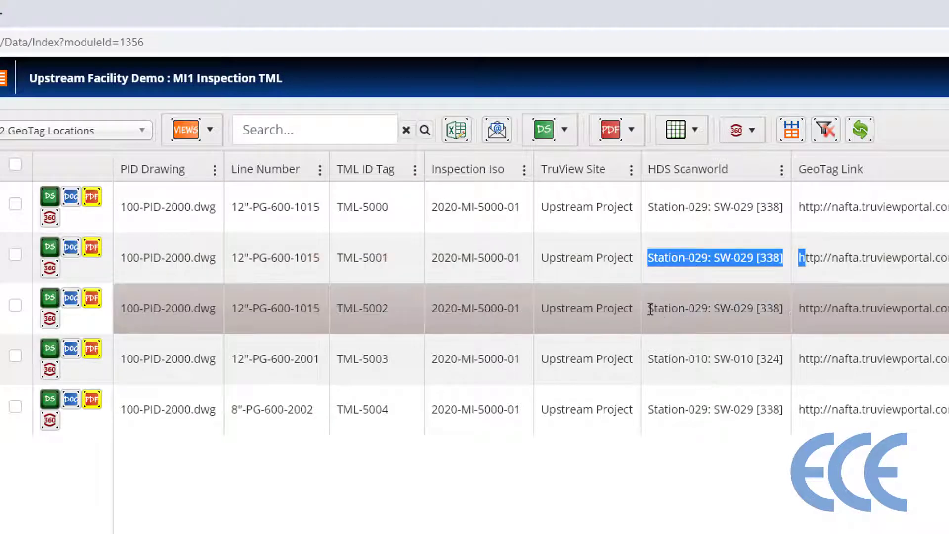
left_click_drag(648, 310, 801, 321)
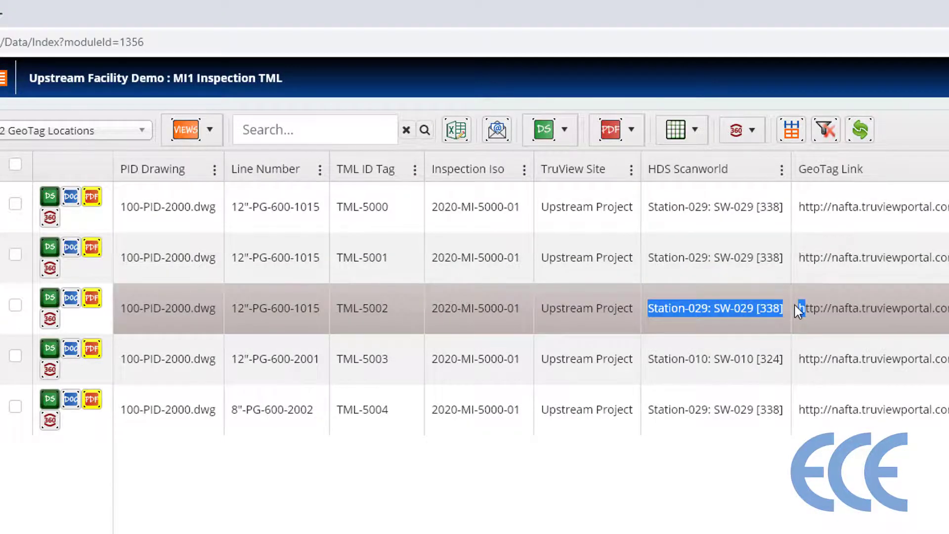
left_click_drag(824, 308, 746, 246)
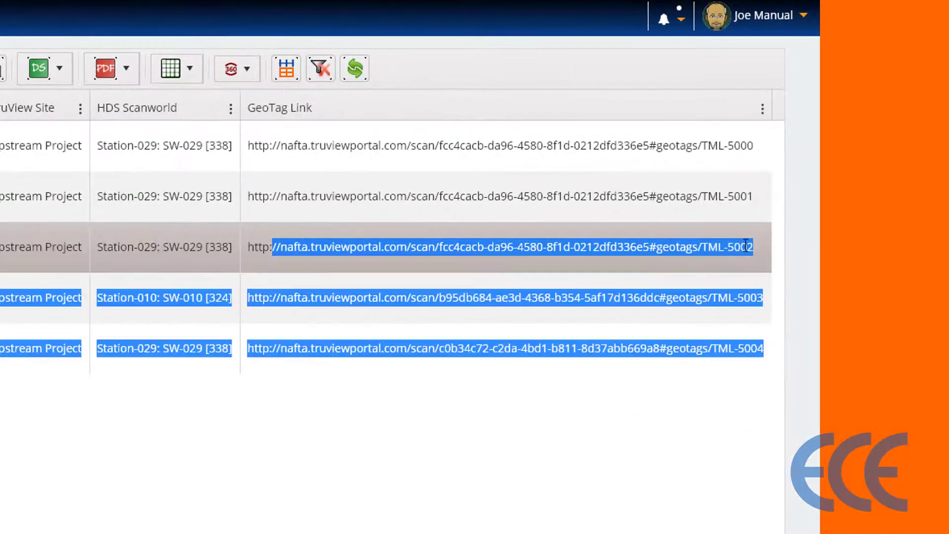
left_click(639, 293)
left_click_drag(198, 533, 160, 533)
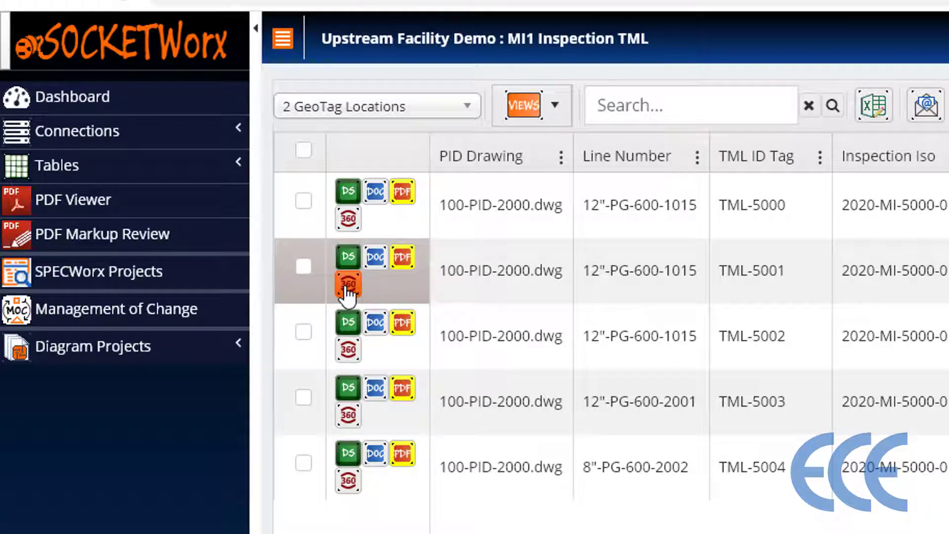
Open the TML-5001 record's 360 scan in TruView Enterprise and locate the TML-5001 geotag within the PID-TML category
left_click(347, 287)
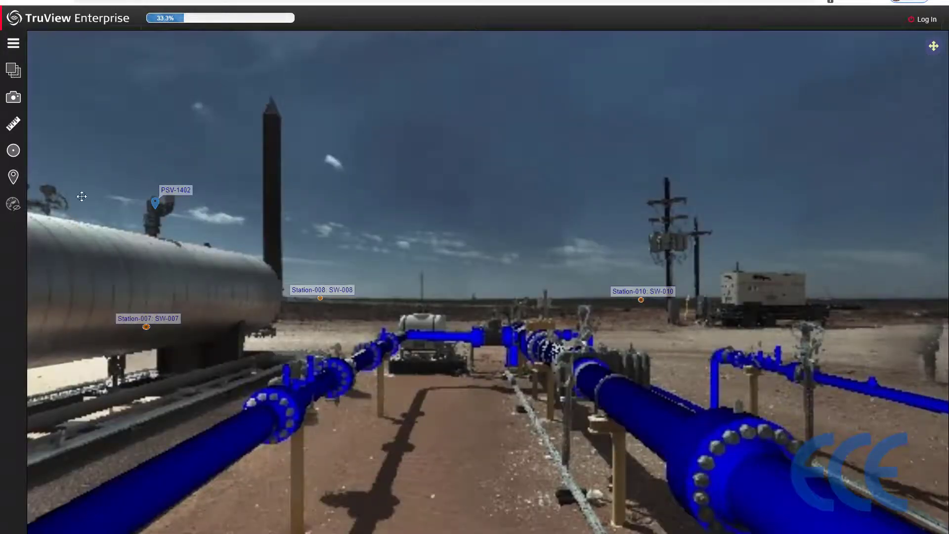
left_click(17, 181)
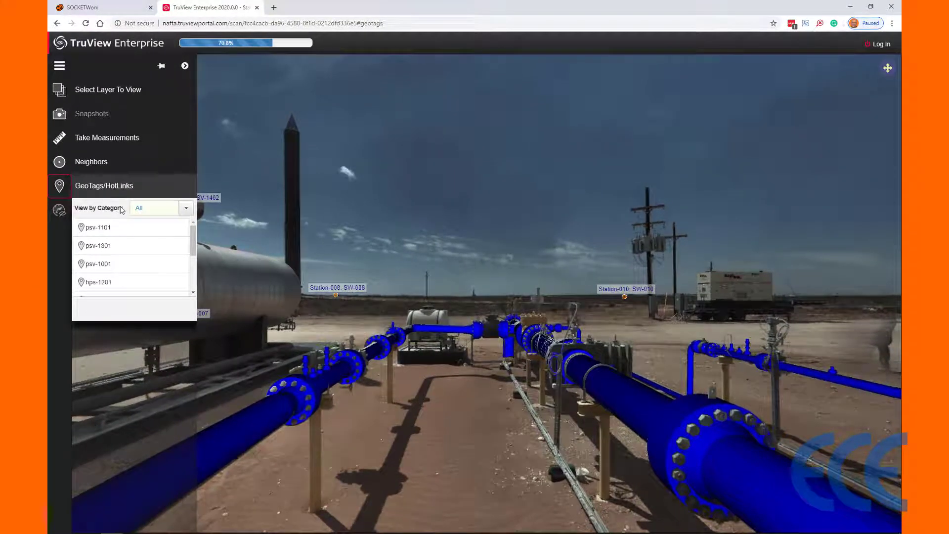
left_click(186, 208)
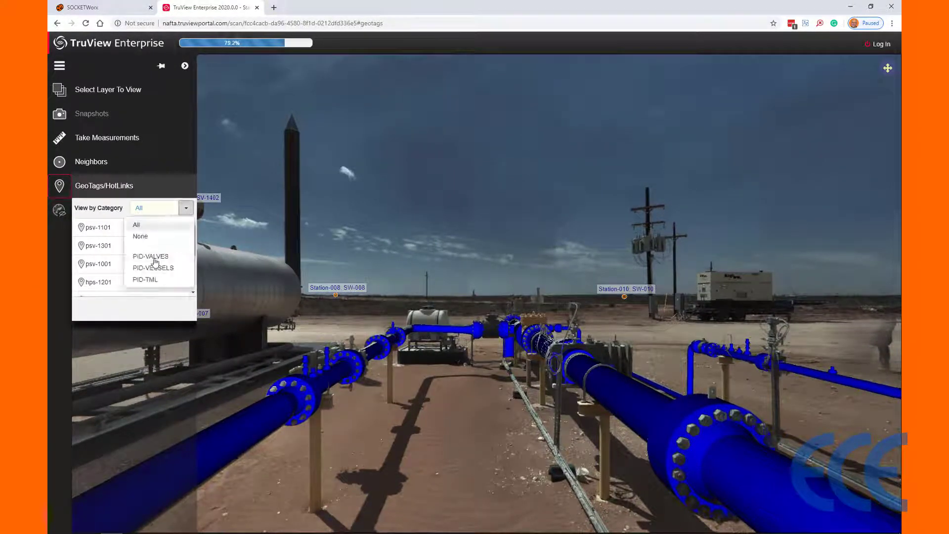
left_click(154, 280)
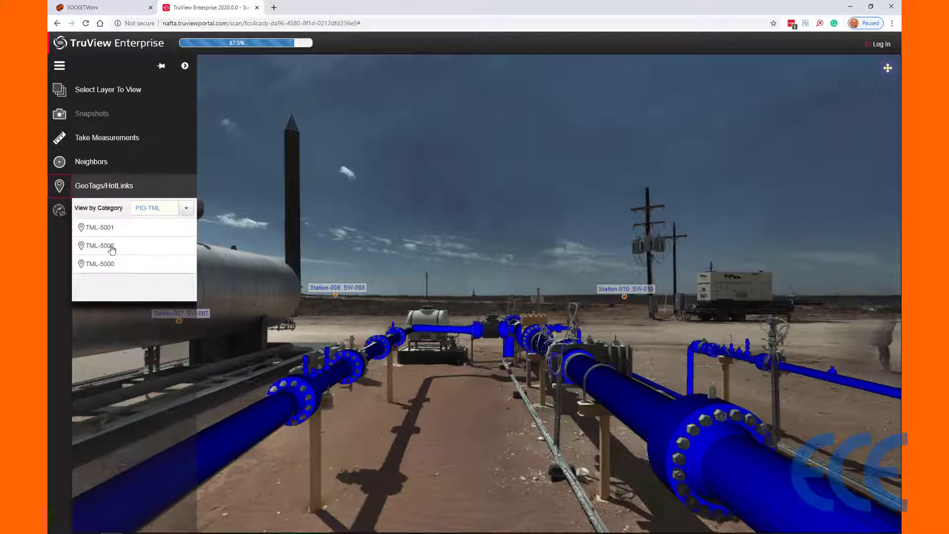
left_click(108, 231)
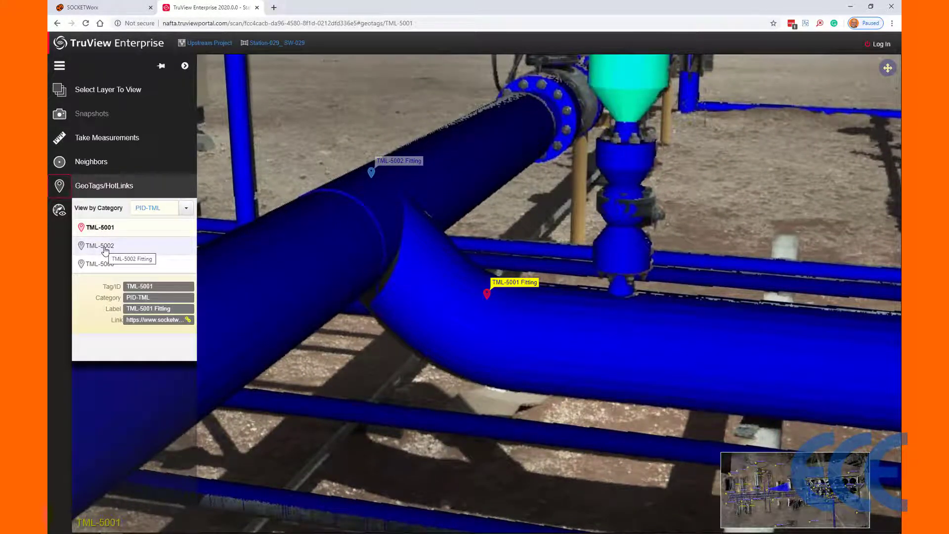
Locate the TML-5002 and TML-5000 geotags in the Station-029 scan
left_click(103, 246)
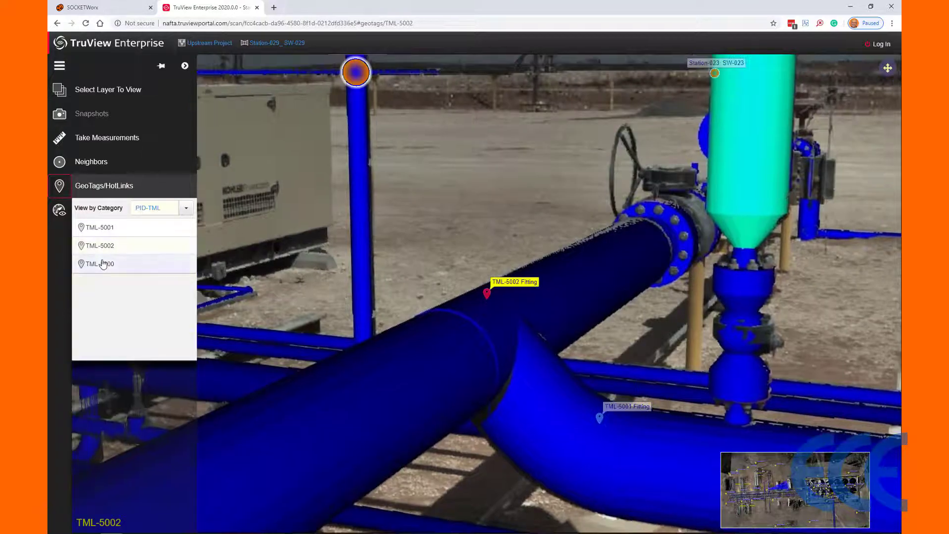
left_click(103, 264)
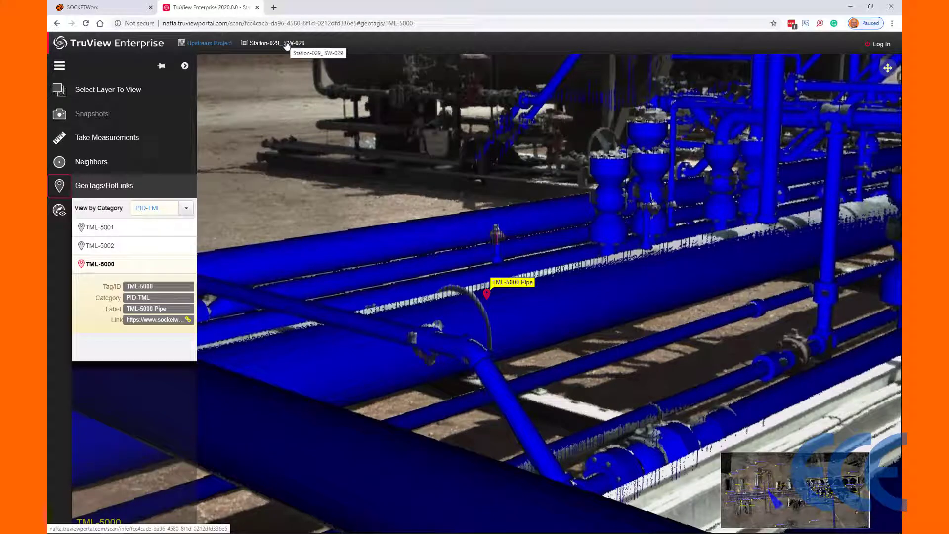
Open the Upstream Project's GeoTags list and filter it to the Pid-Tml category
left_click(213, 44)
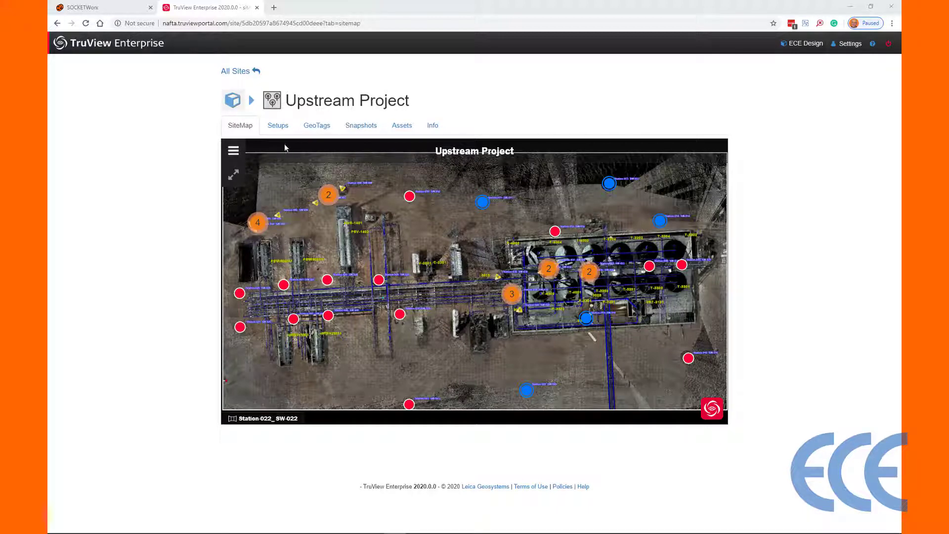
left_click(311, 128)
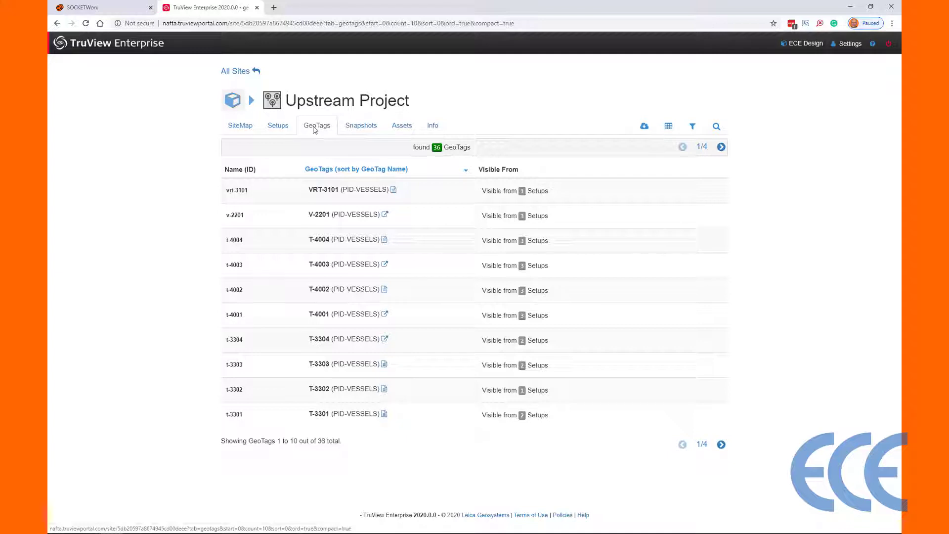
left_click(693, 127)
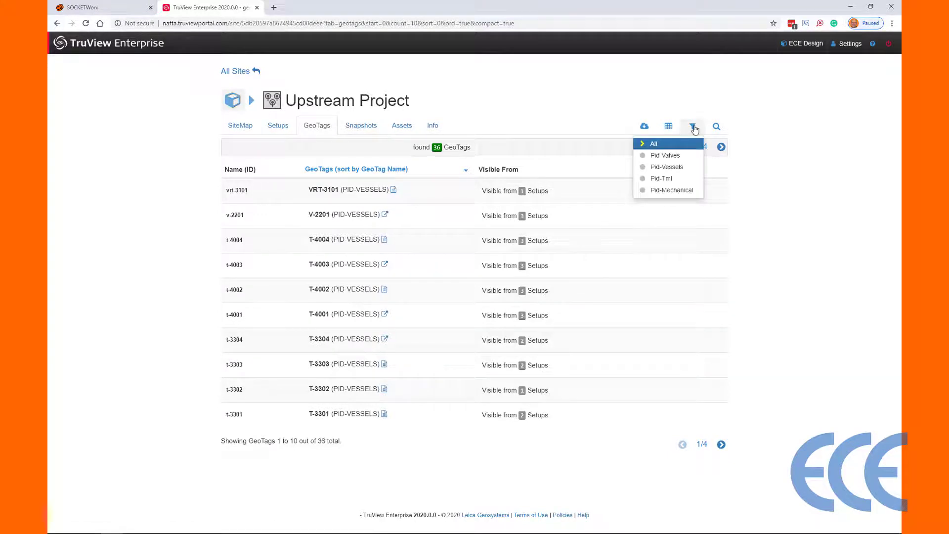
left_click(659, 180)
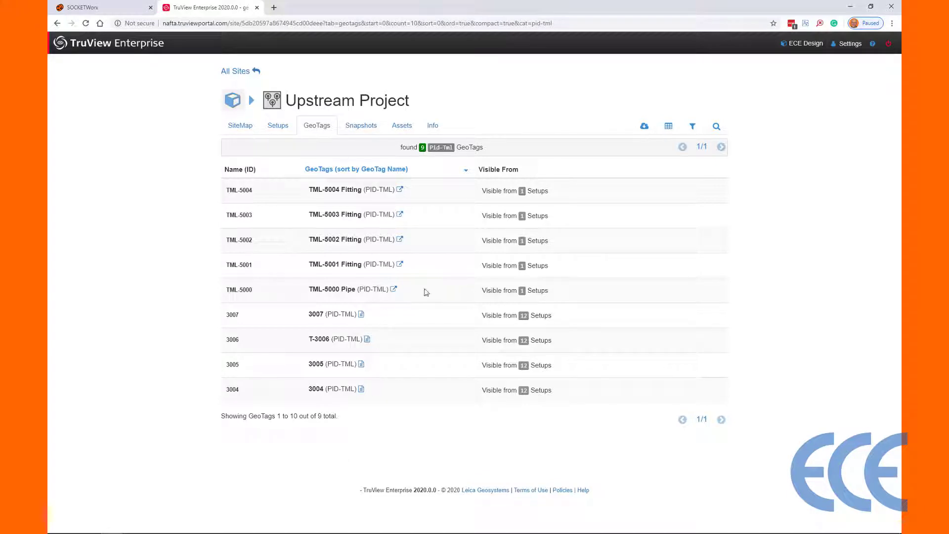
Check which scan setups the TML-5004, TML-5003, TML-5002 and TML-5001 geotags are visible from
left_click(523, 192)
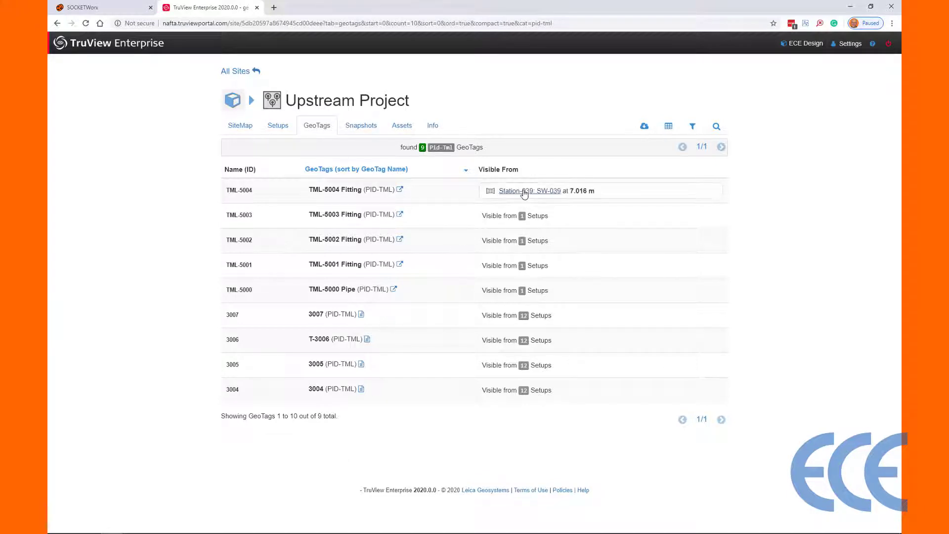
left_click(522, 218)
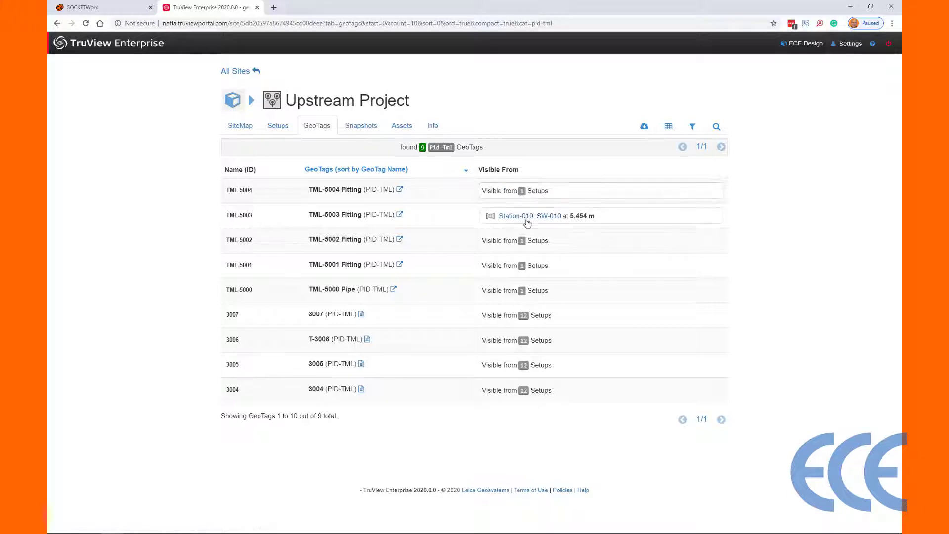
left_click(522, 242)
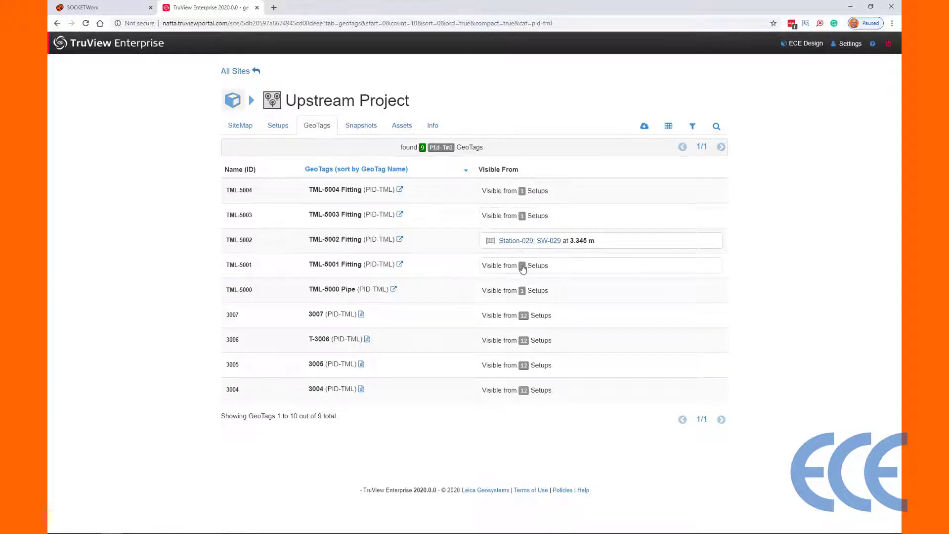
left_click(523, 265)
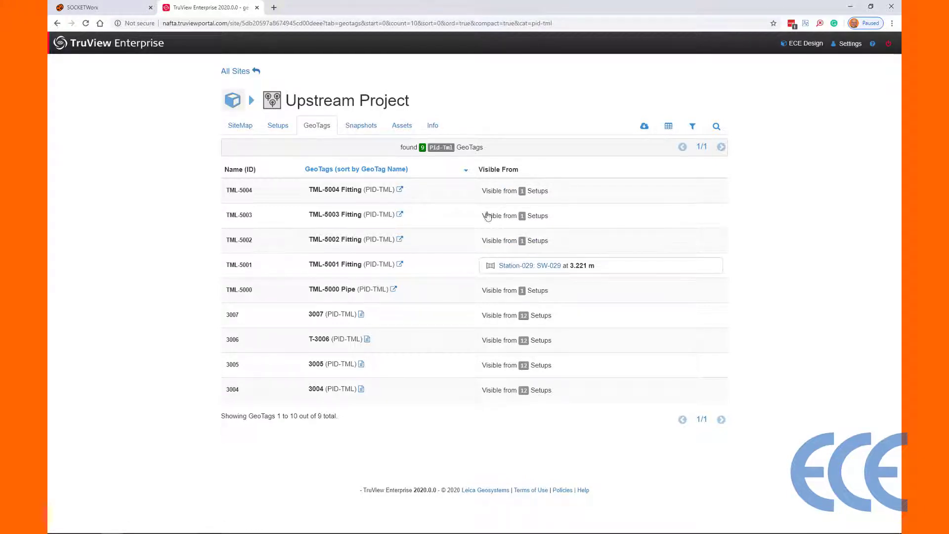
left_click(523, 216)
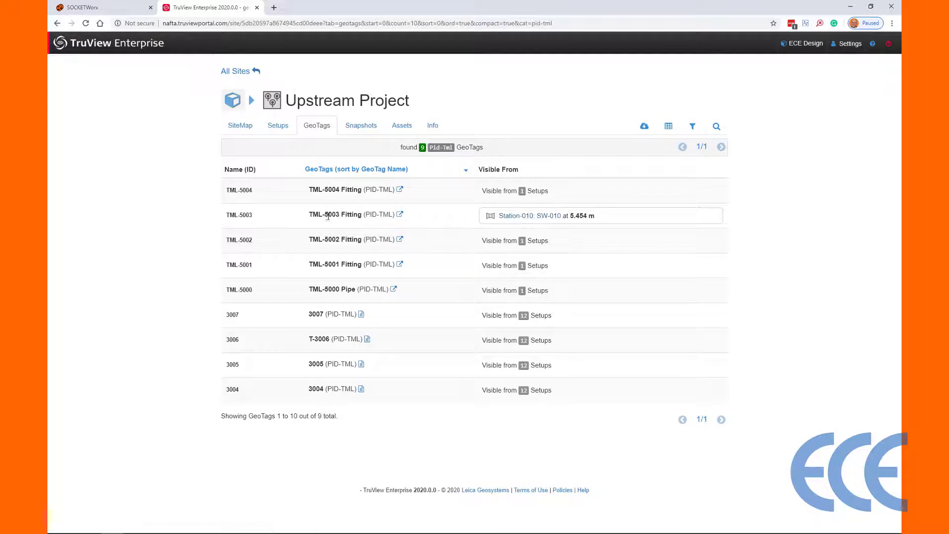
Open the TML-5004 geotag in its Station-039 SW-039 scan and follow its link to the SOCKETWorx inspection table
left_click(523, 192)
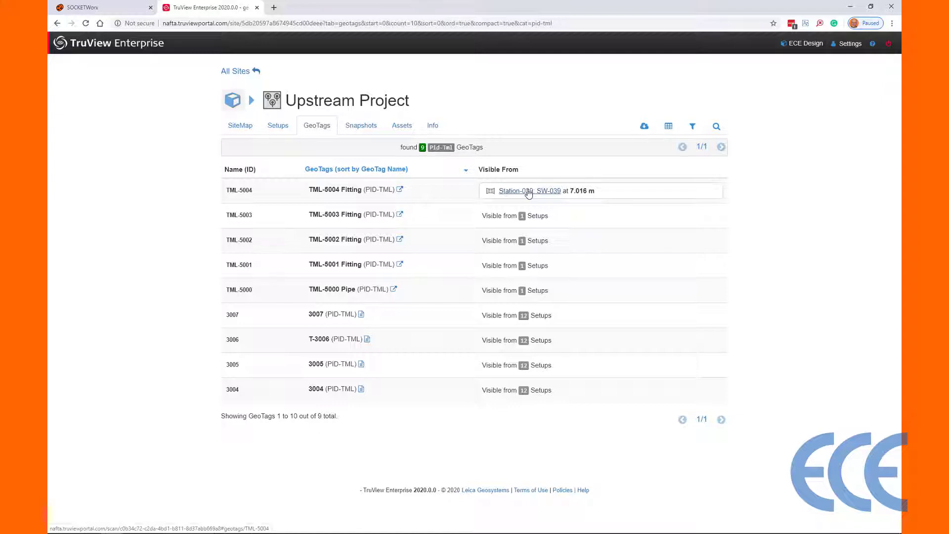
left_click(529, 193)
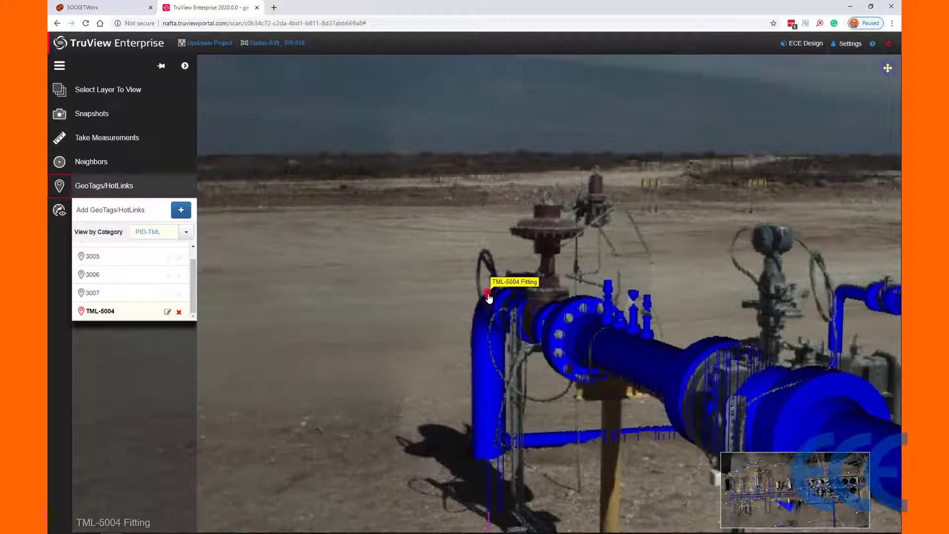
left_click(489, 297)
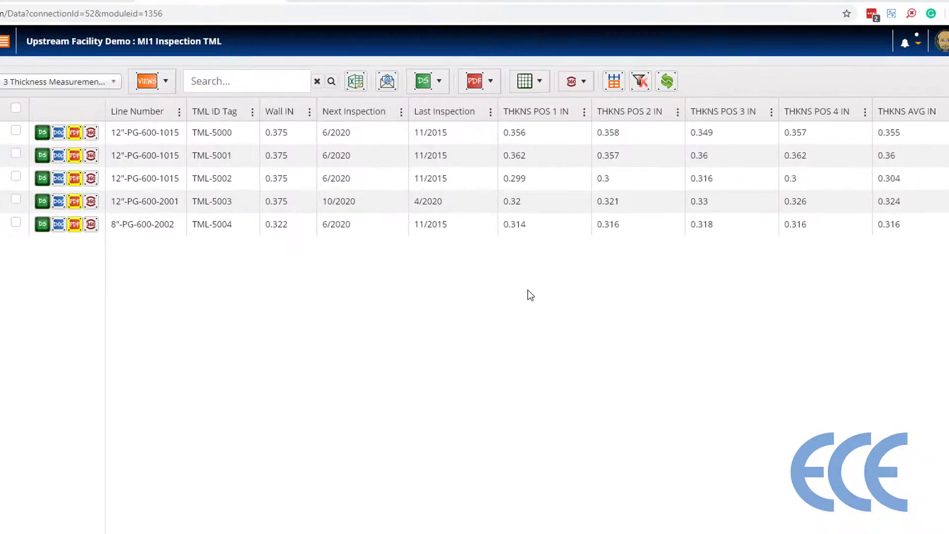
Select the TML-5001 record and open the MI1 Inspection TML table in spreadsheet edit mode
left_click(16, 154)
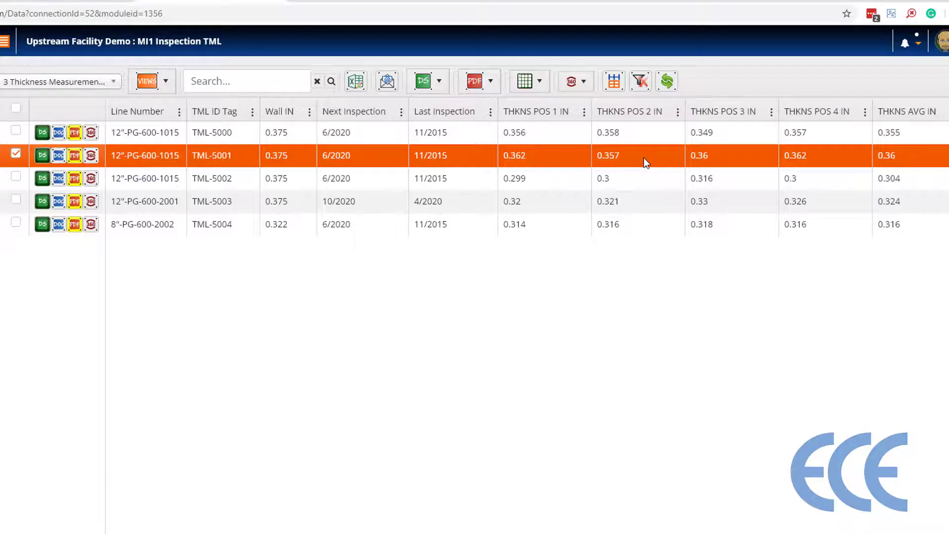
left_click(355, 83)
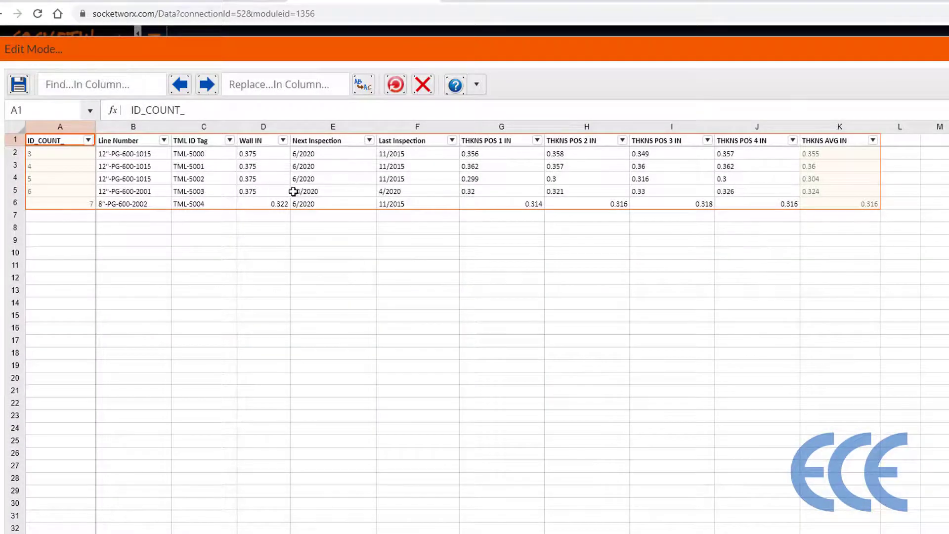
left_click(485, 166)
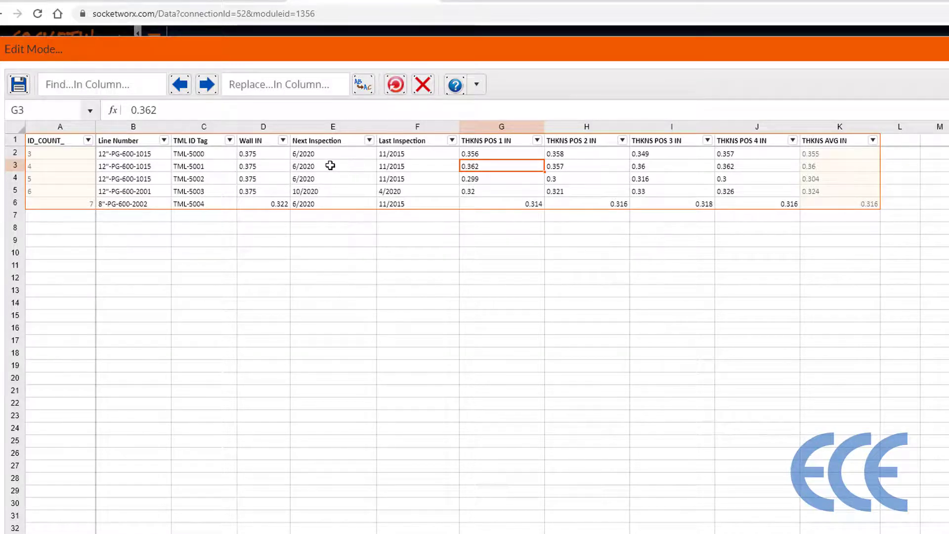
Set TML-5001's Last Inspection to 4/2020 and clear its Next Inspection date
left_click(415, 167)
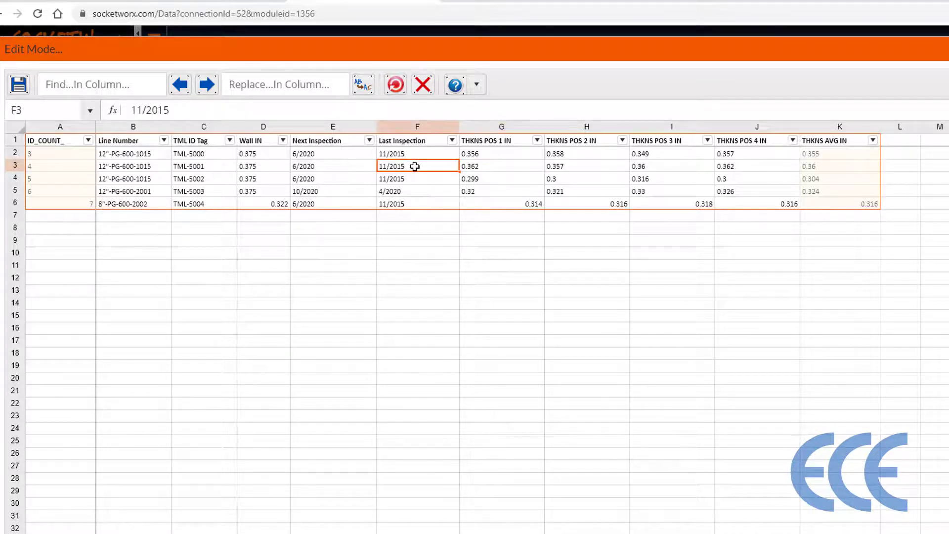
type("4/200")
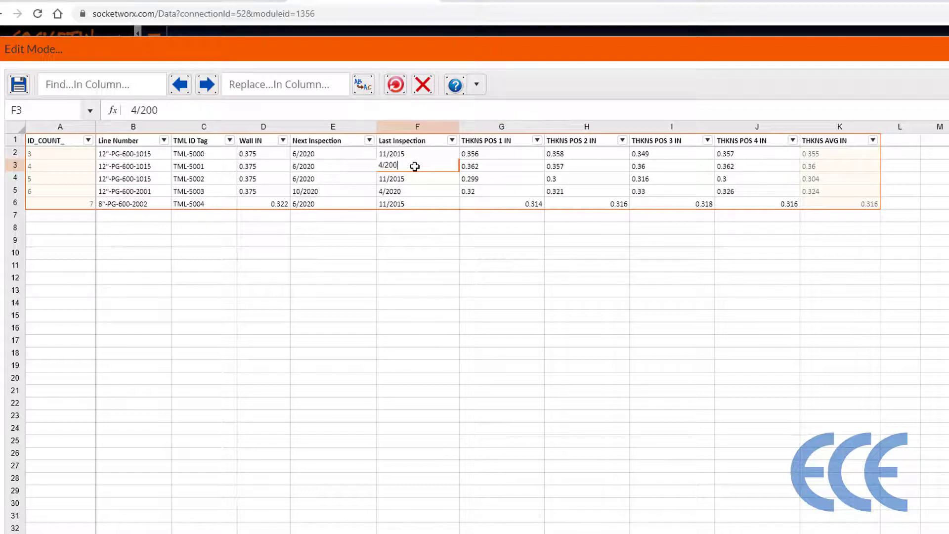
key("BackSpace")
type("20")
left_click(339, 166)
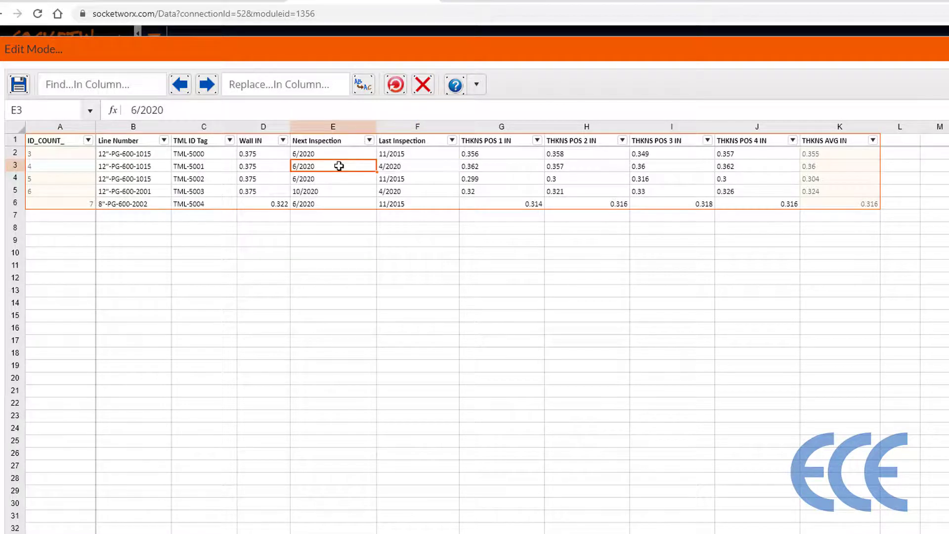
key("BackSpace")
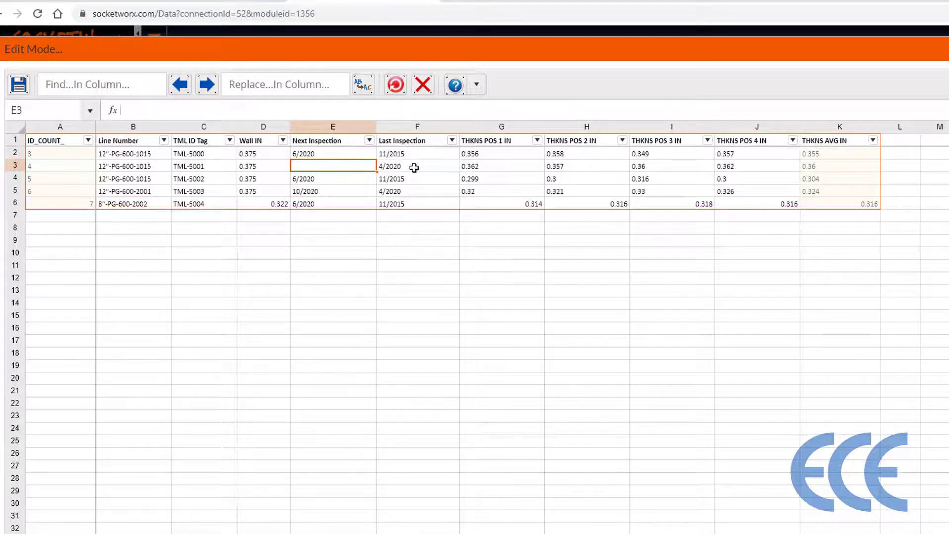
Set TML-5001's thickness at positions 1 to 4 to 0.342, 0.339, 0.338 and 0.340 inches
left_click(490, 166)
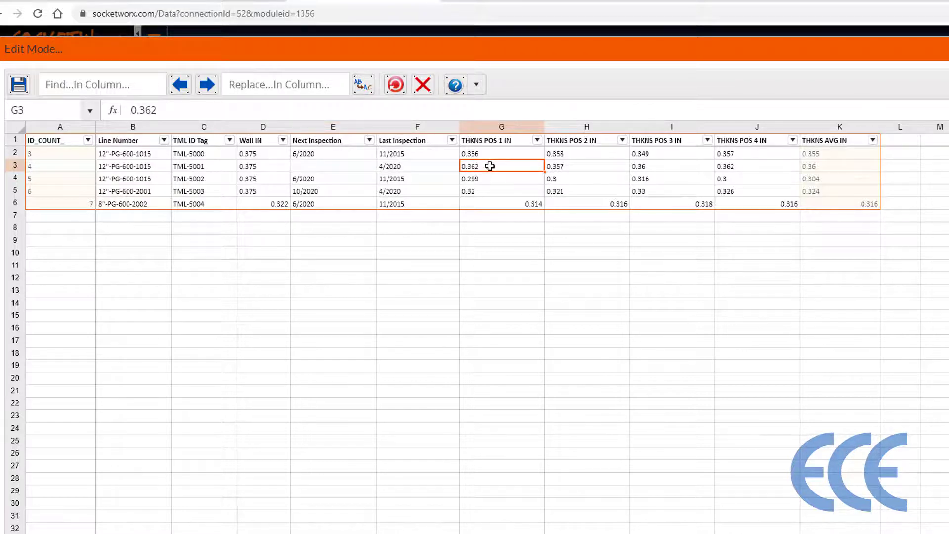
type("0")
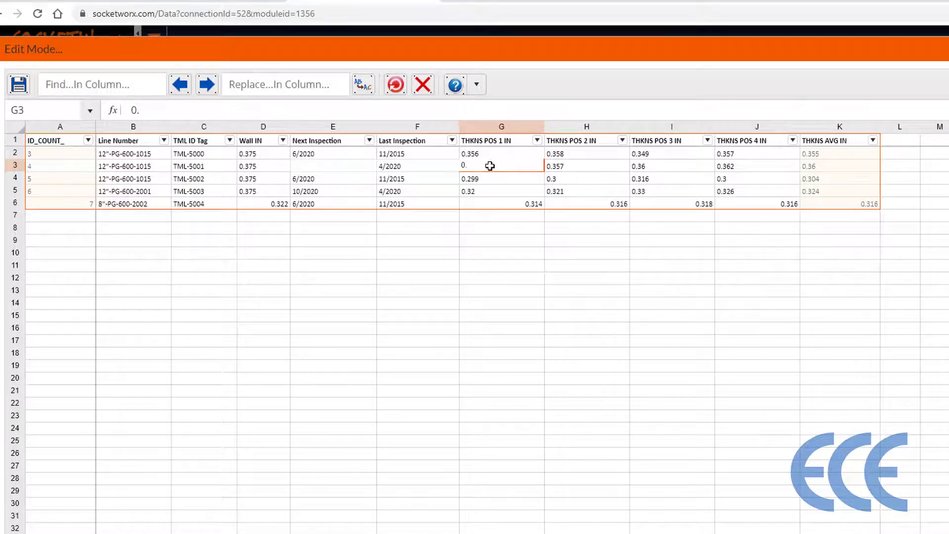
type(".342")
left_click(586, 169)
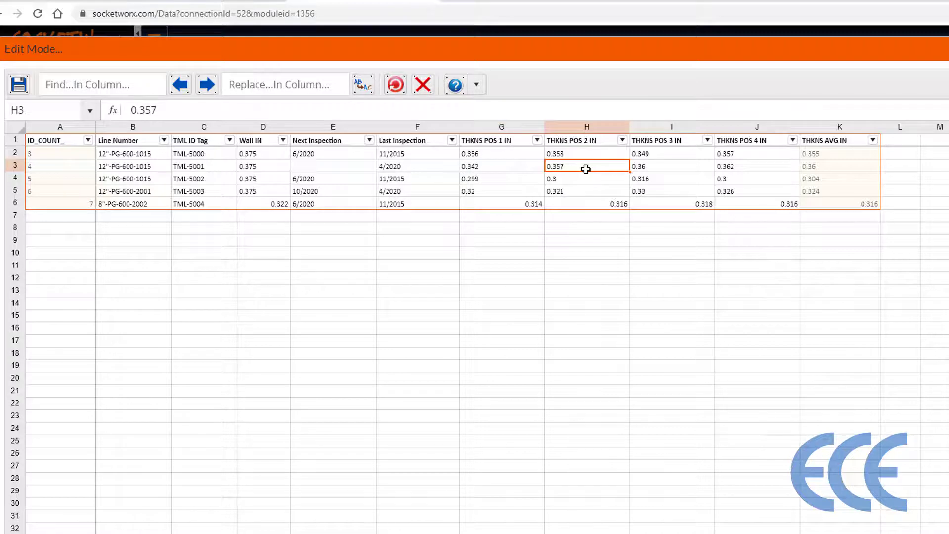
type("0.")
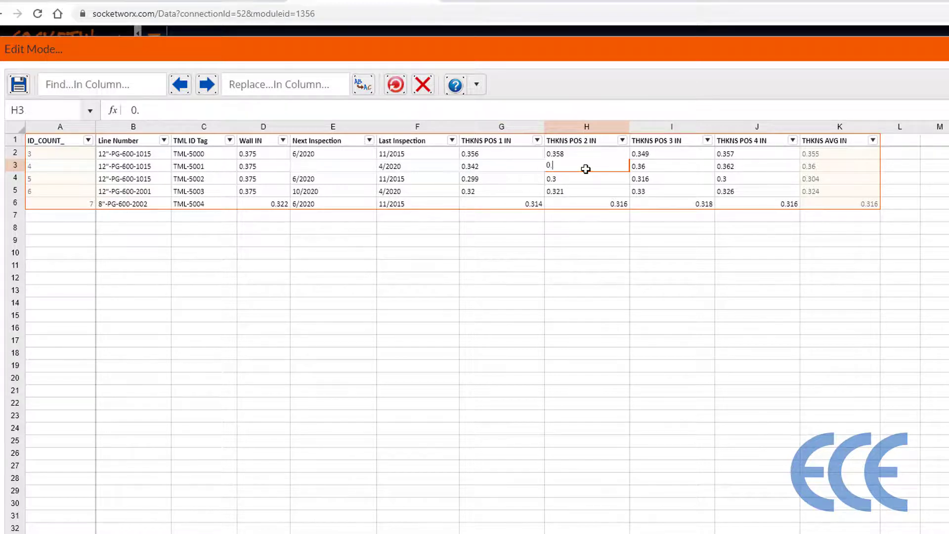
type("339")
left_click(663, 165)
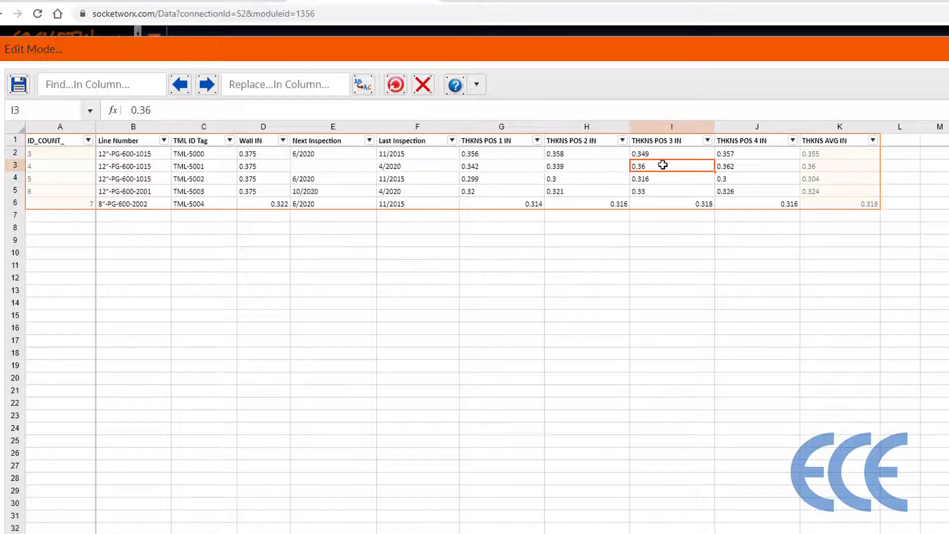
type("0.338")
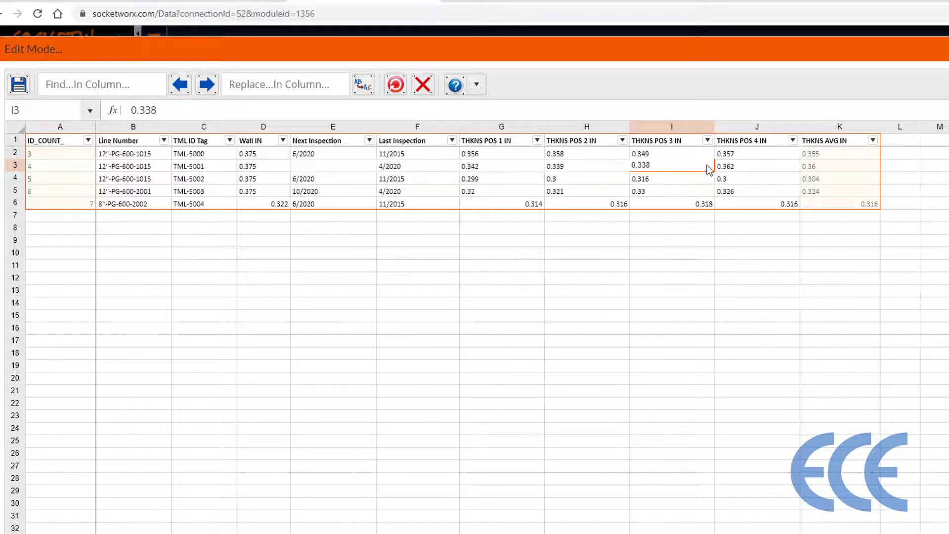
left_click(744, 166)
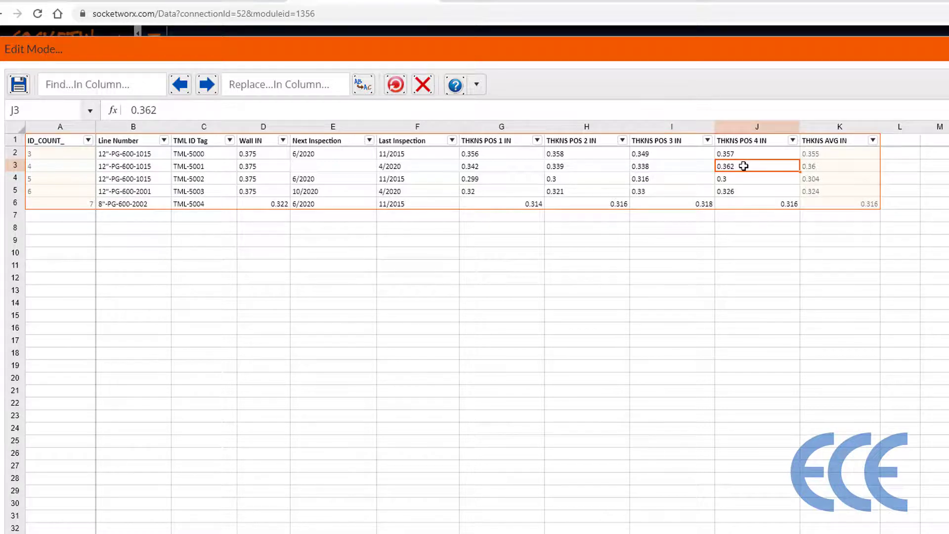
type("0.340")
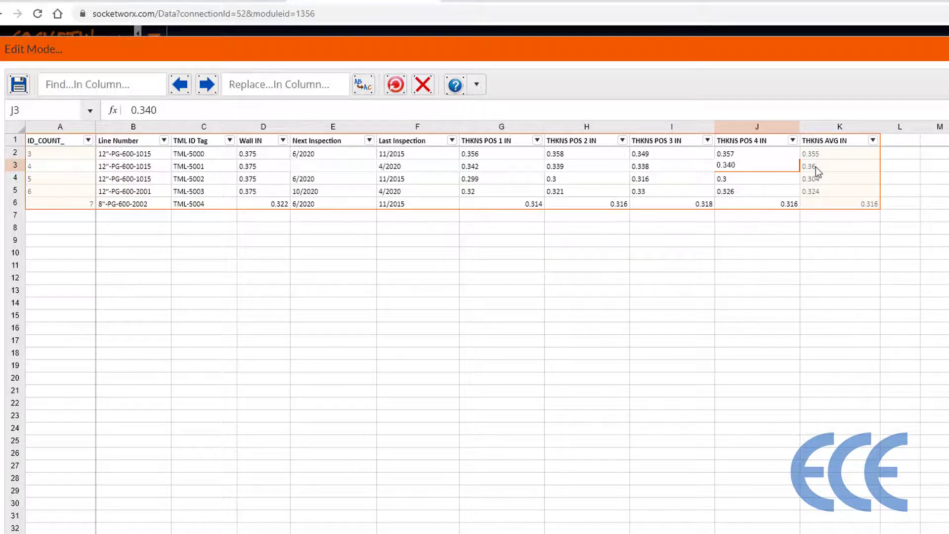
Save and reload the edited spreadsheet to update TML-5001's average thickness, and deselect that record in the MI1 Inspection TML table
left_click(841, 166)
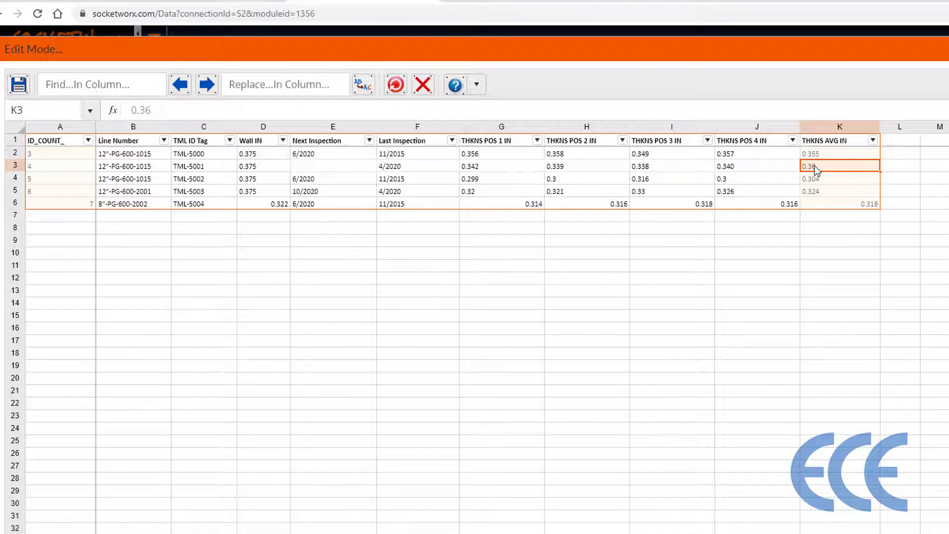
left_click(18, 84)
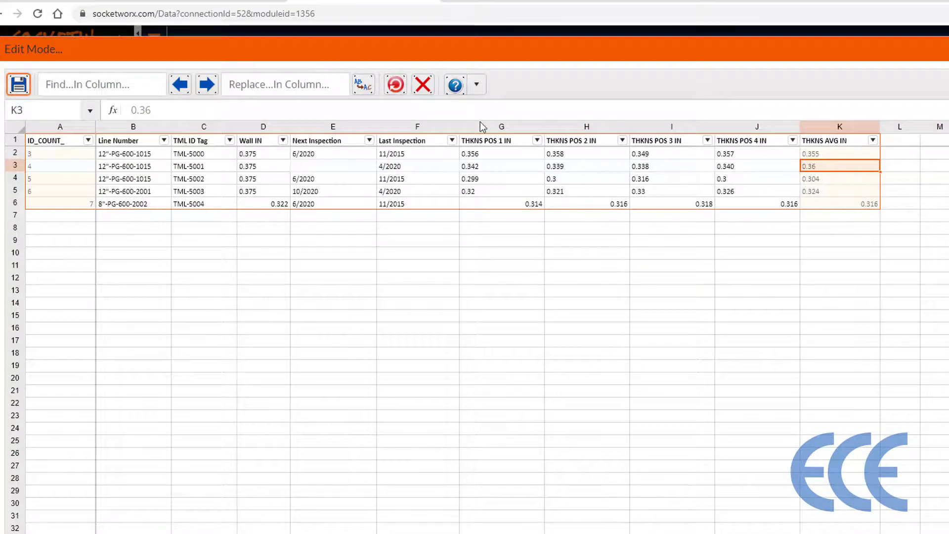
left_click(395, 88)
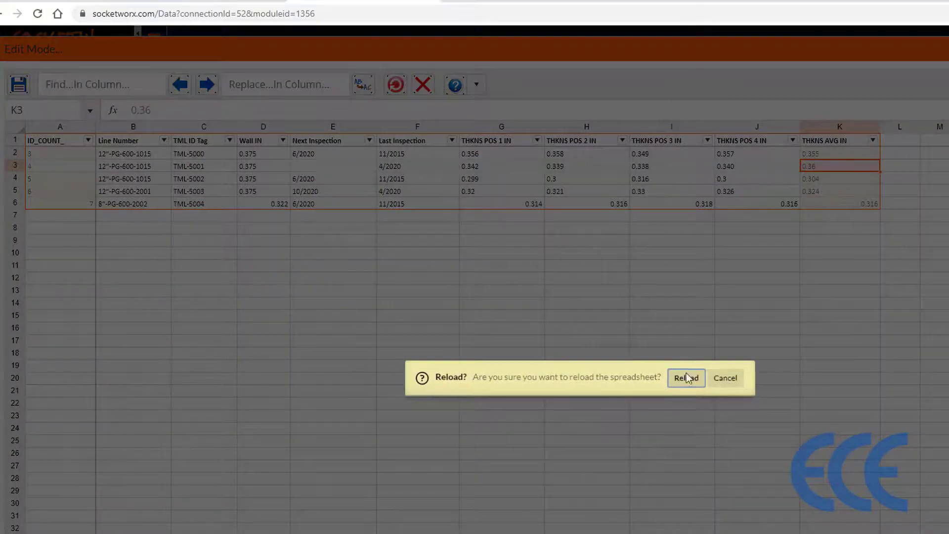
left_click(687, 378)
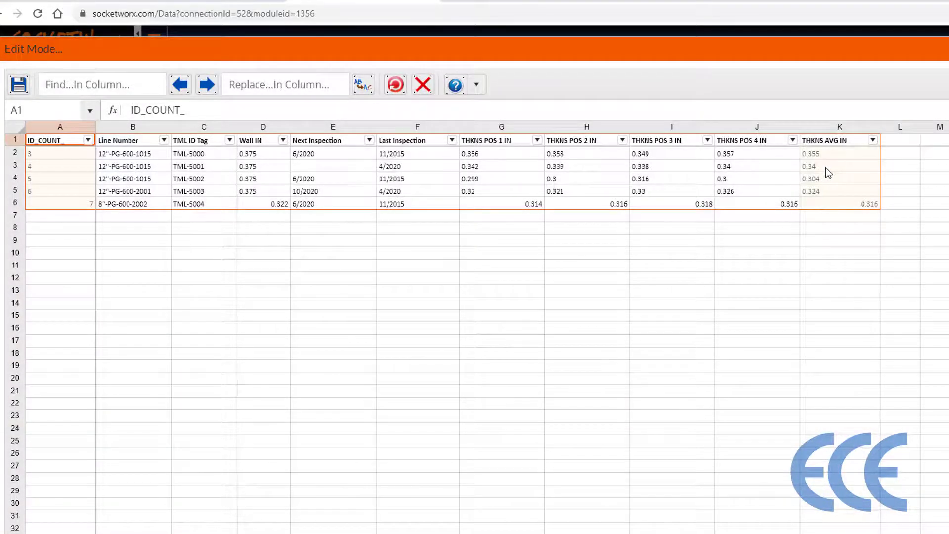
left_click(830, 167)
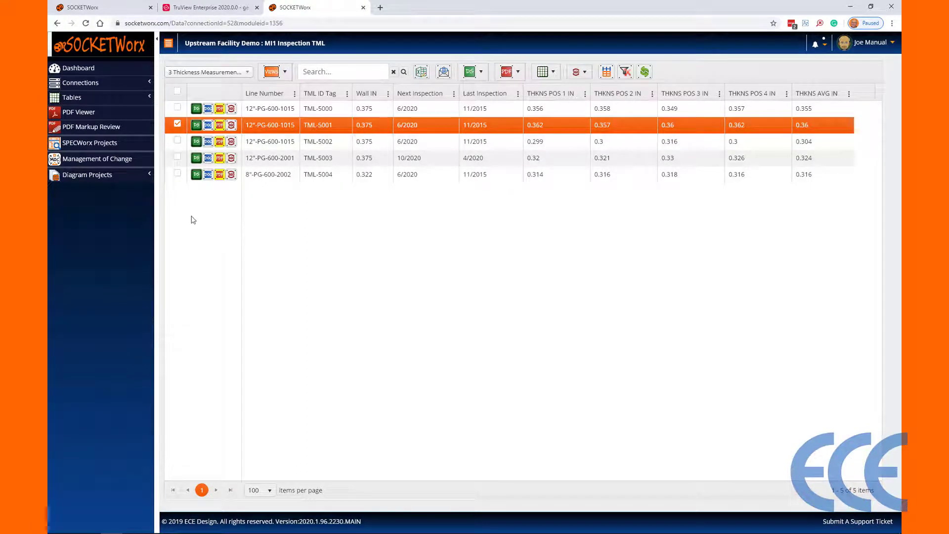
left_click(177, 125)
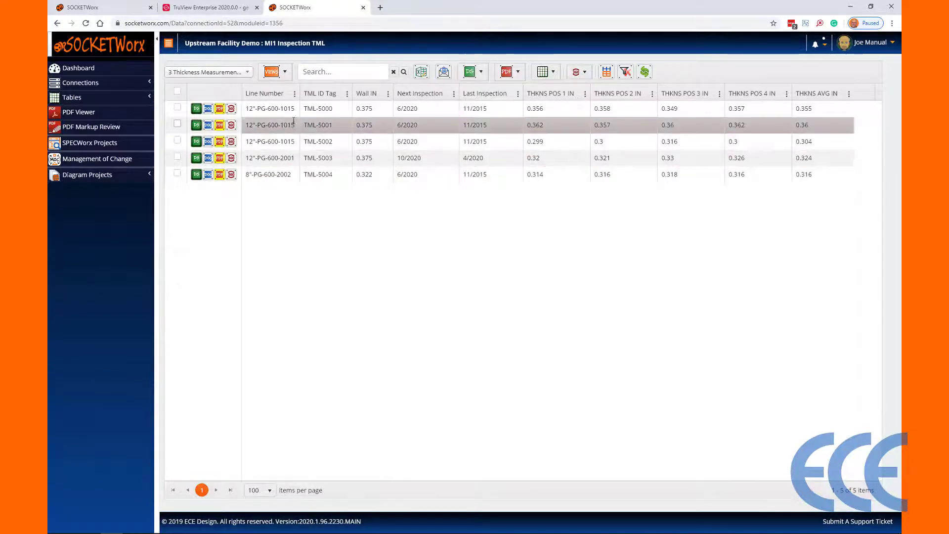
Switch the MI1 Inspection TML table to the 4 MAOP-Calculated view and select TML-5001 to examine its calculated MAOP
left_click(248, 72)
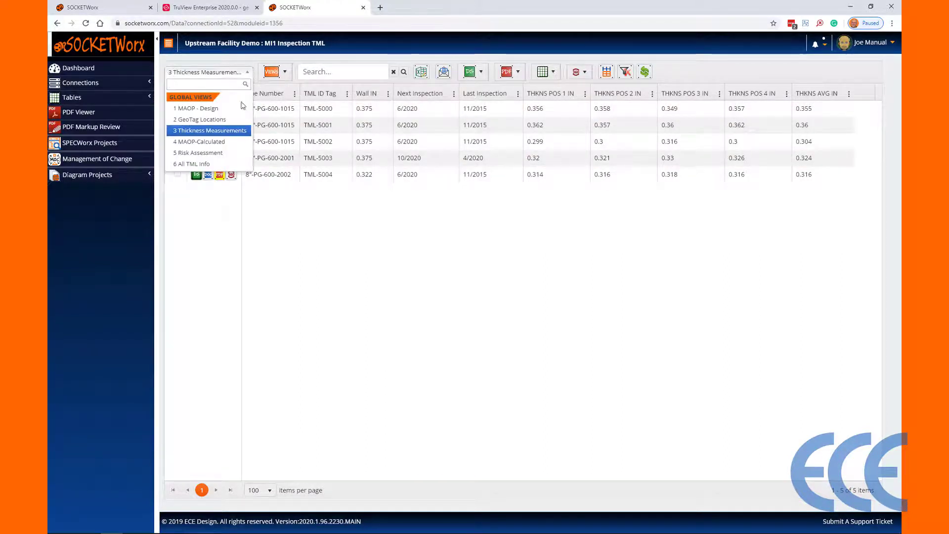
left_click(210, 143)
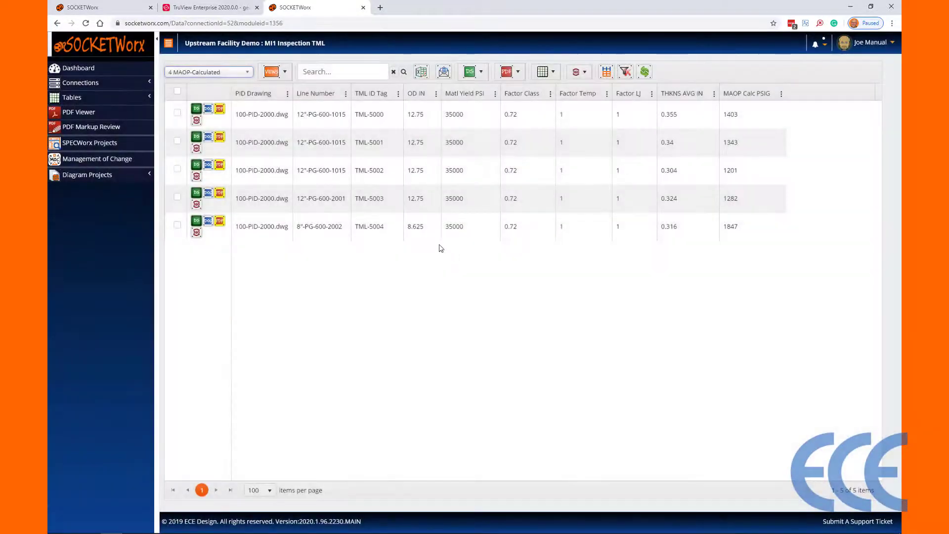
left_click(230, 90)
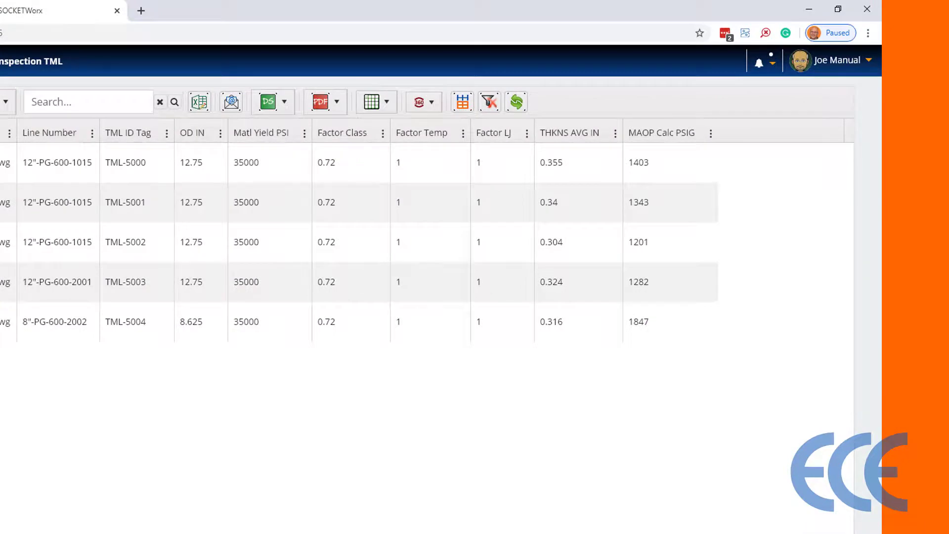
left_click(86, 207)
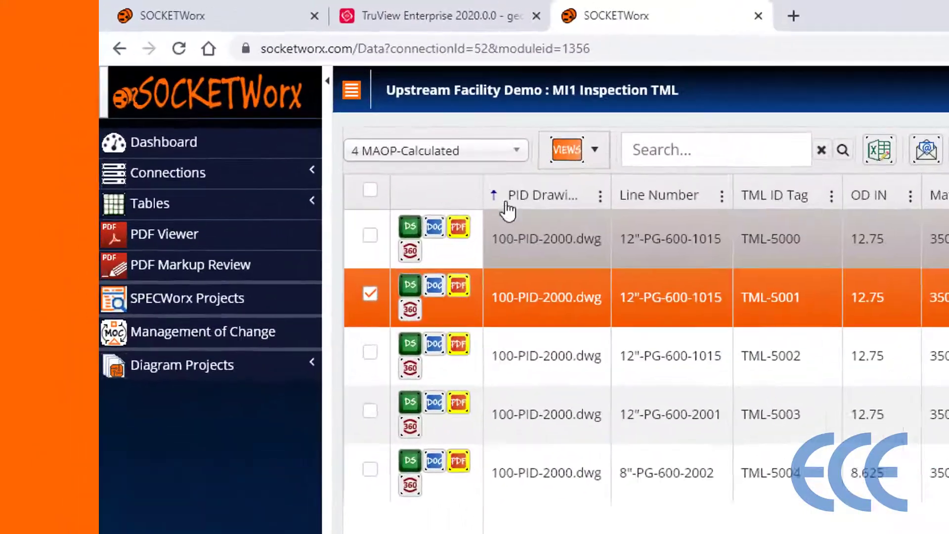
Switch the table to the 5 Risk Assessment view, fit the link-icon column to one row, and select TML-5001 to examine its assessment
left_click(514, 151)
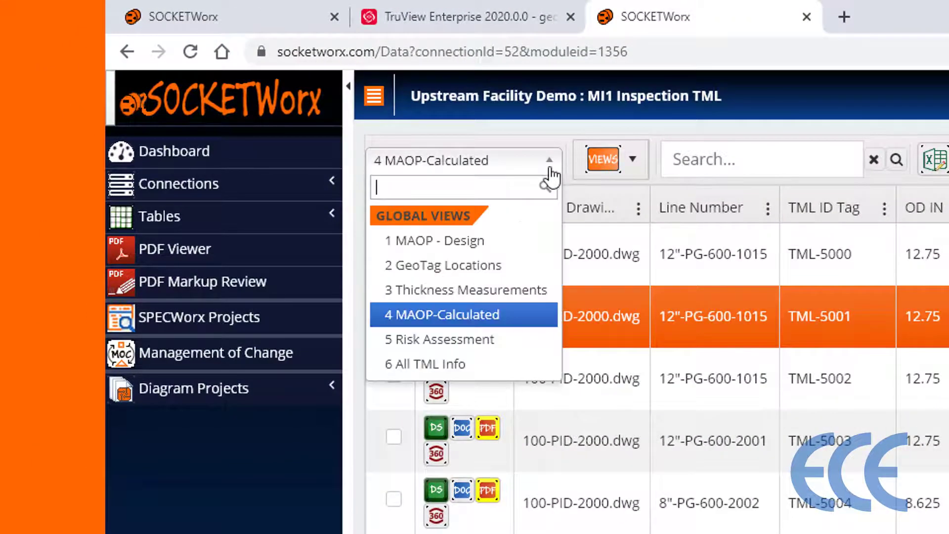
left_click(484, 345)
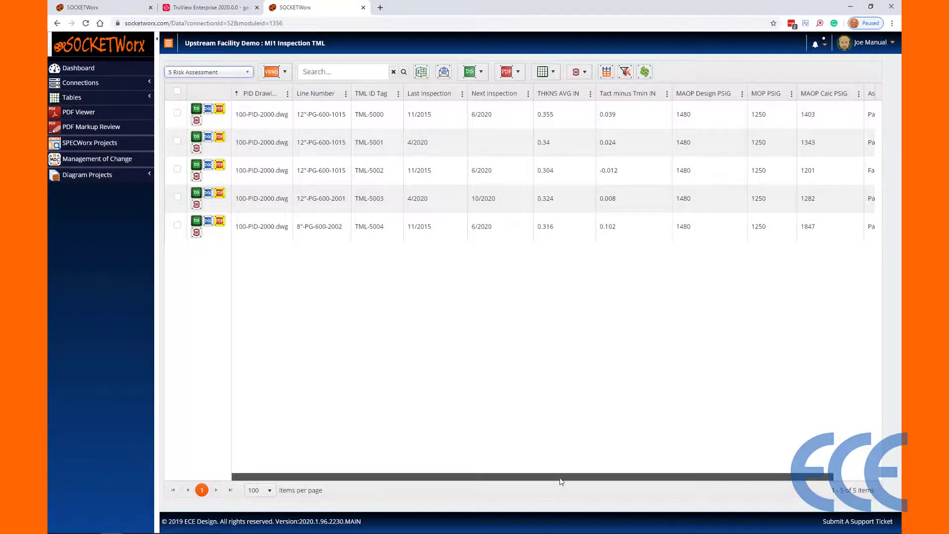
left_click(234, 94)
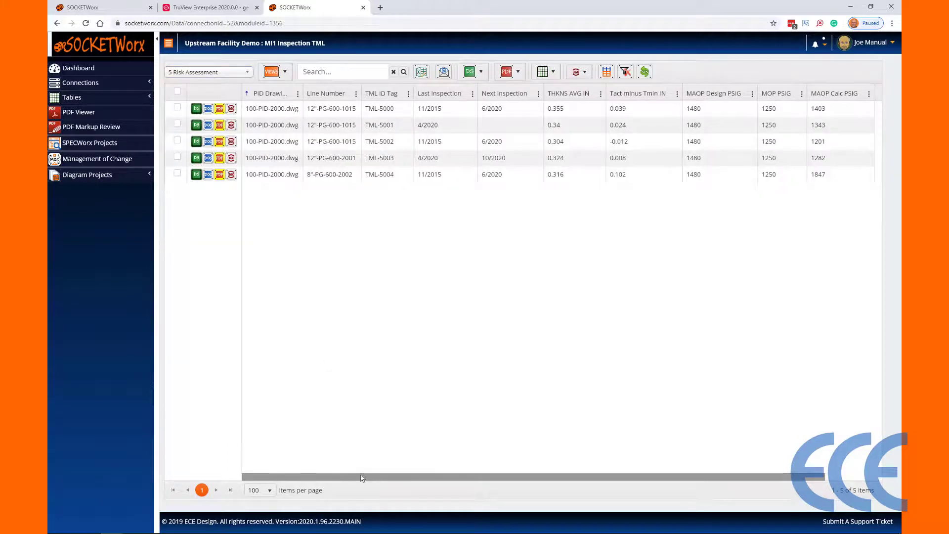
left_click(179, 123)
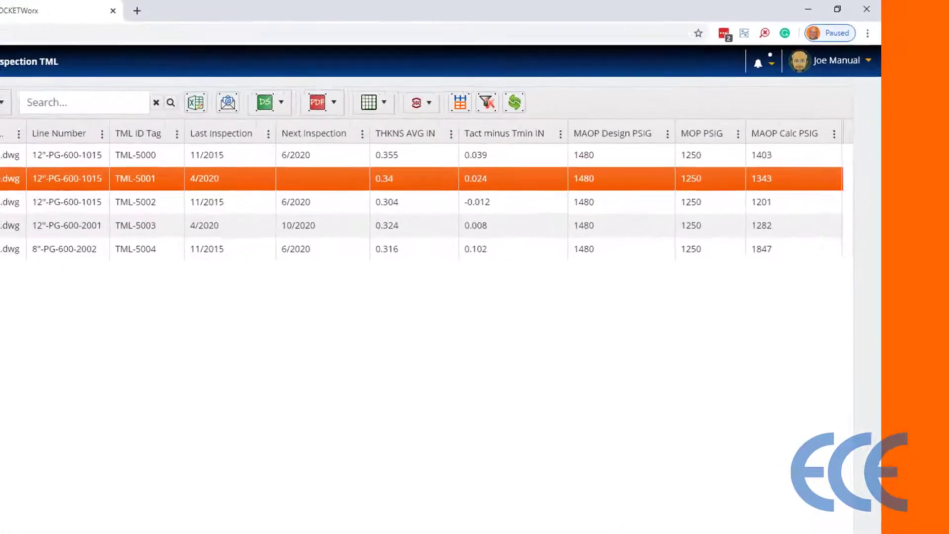
left_click_drag(333, 519, 391, 519)
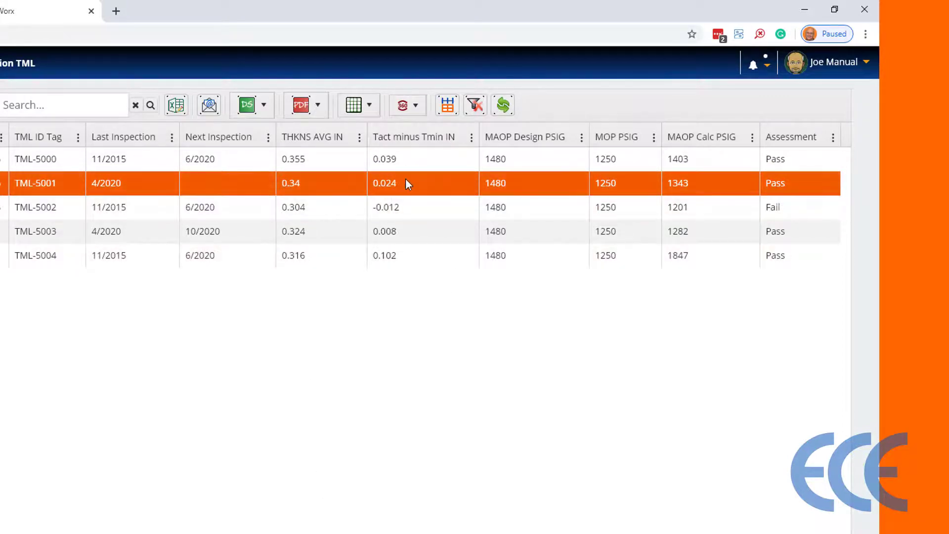
Compare the Tact minus Tmin values and assessments of TML-5001 and TML-5002, moving the record selection to TML-5002
left_click_drag(408, 184, 373, 186)
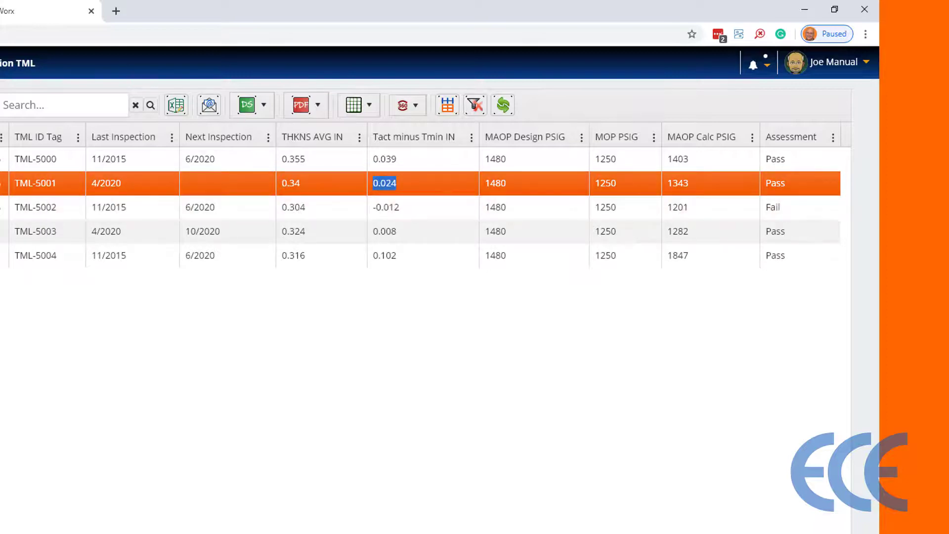
left_click(1, 207)
left_click(1, 183)
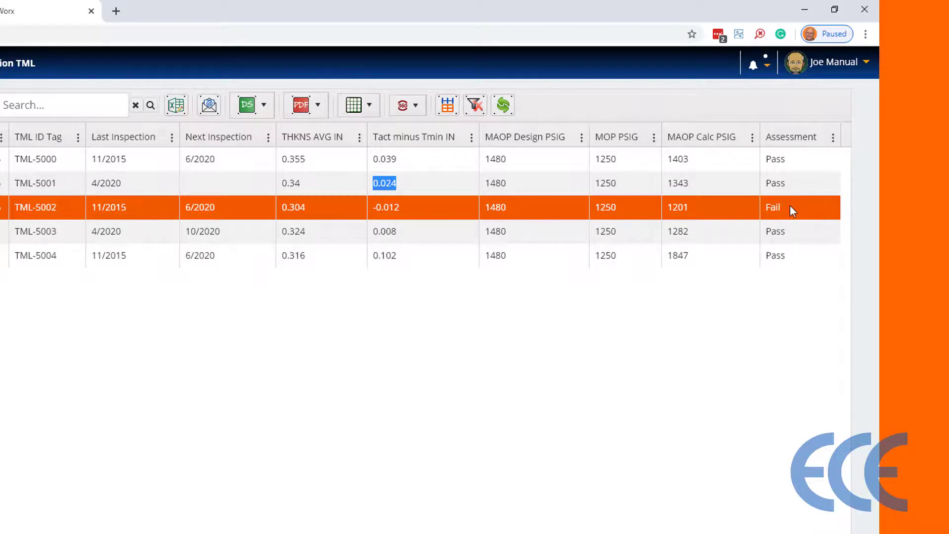
left_click_drag(400, 209, 366, 213)
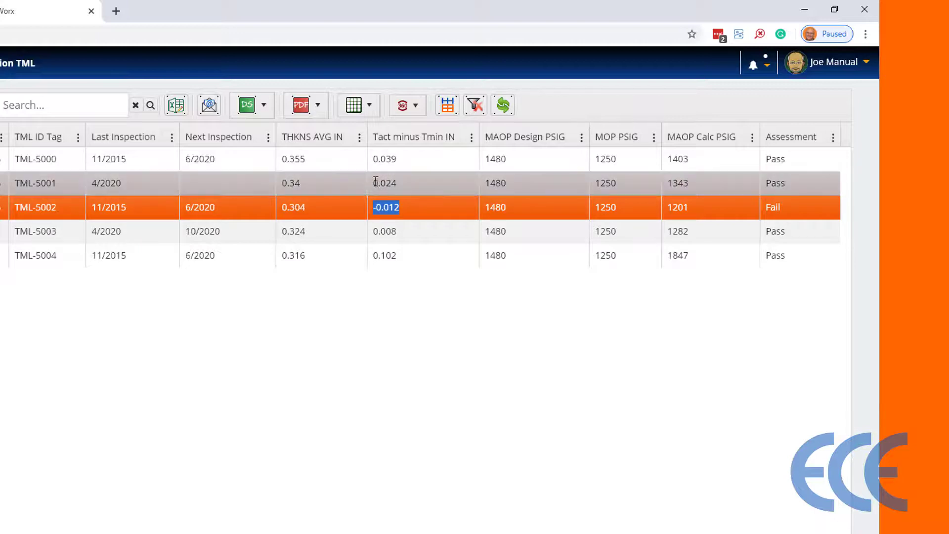
left_click(230, 190)
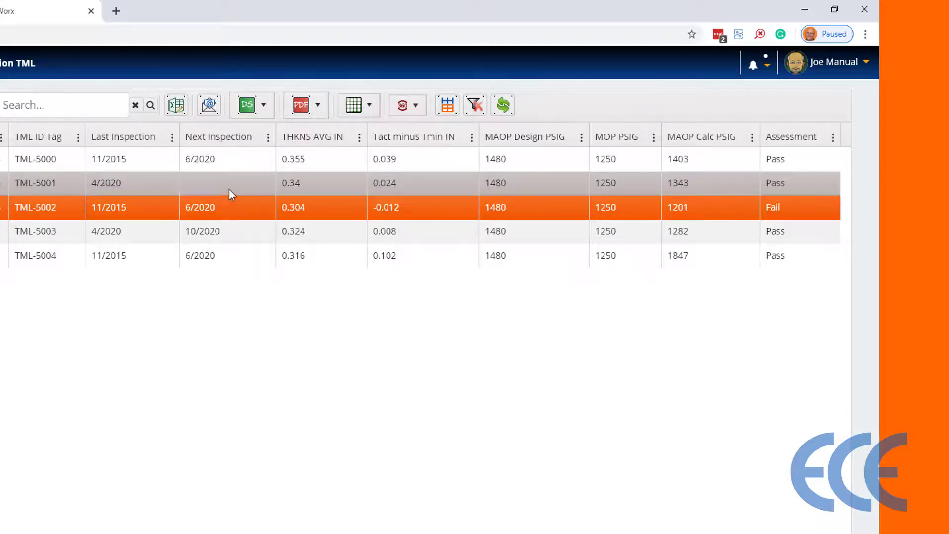
Set TML-5001's Next Inspection to 06/2023 in spreadsheet edit mode, save the change, and close the editor
left_click(176, 106)
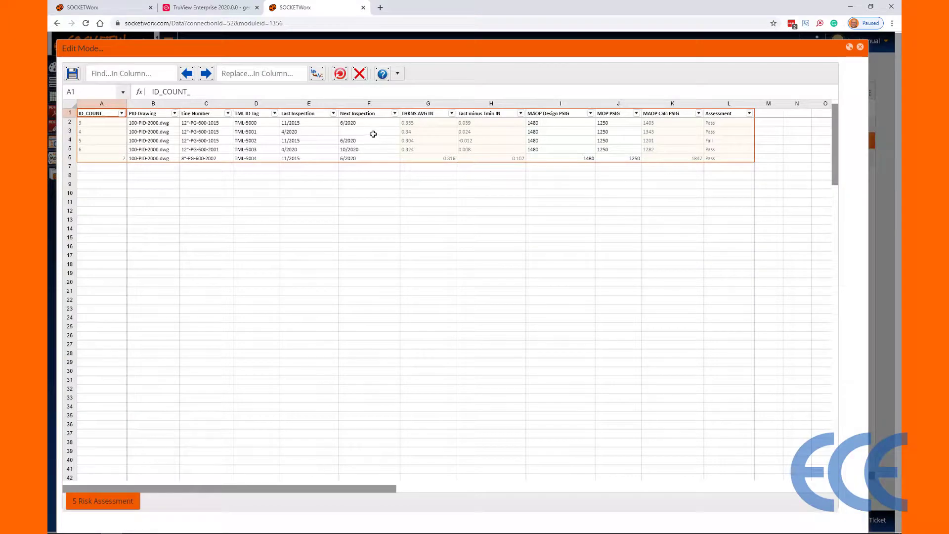
left_click(369, 131)
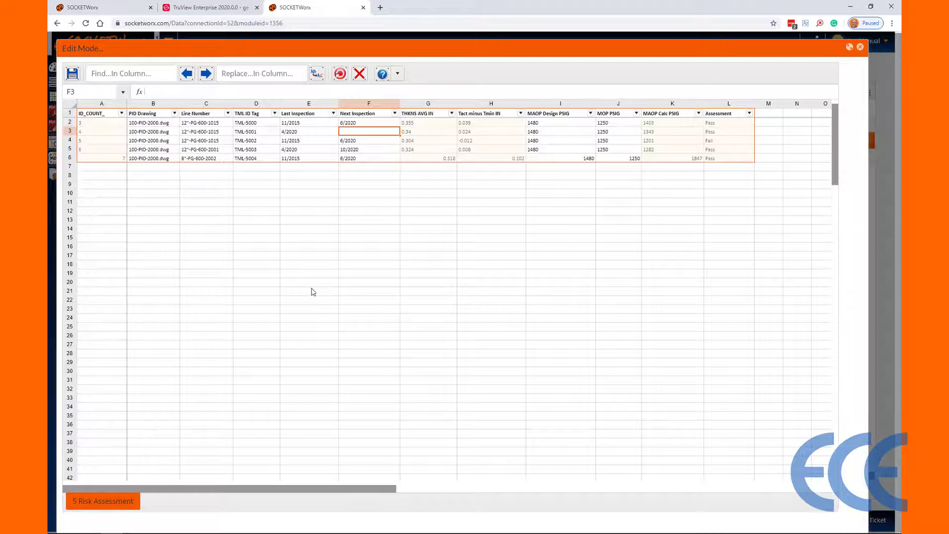
type("06/")
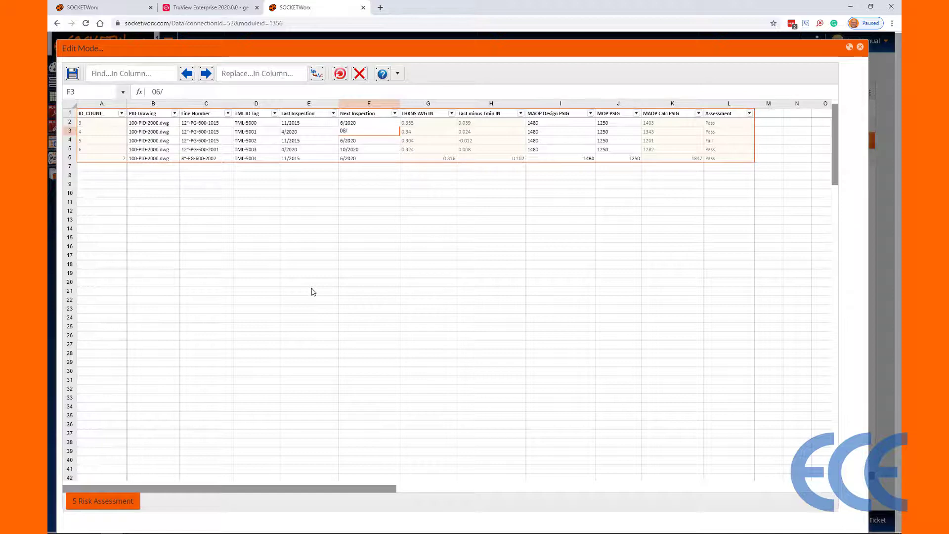
type("2023")
key("Return")
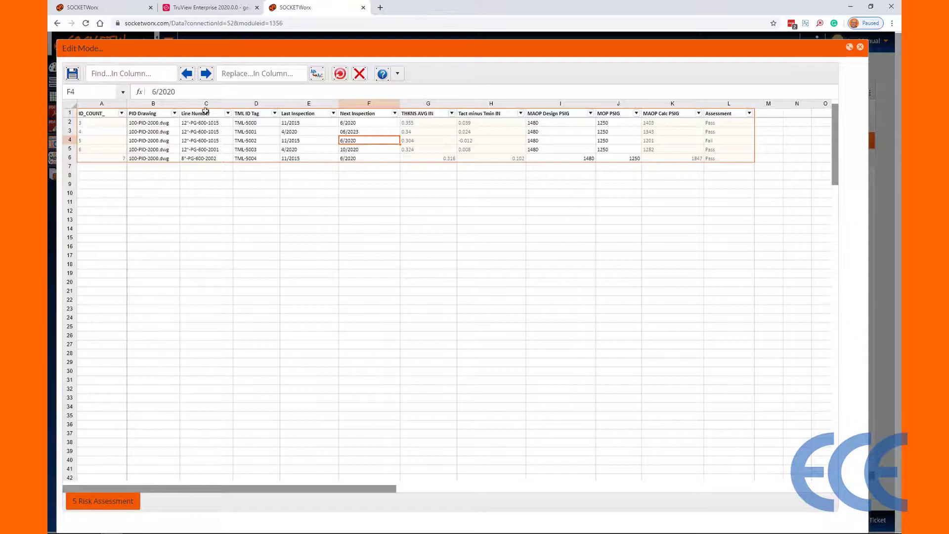
left_click(73, 74)
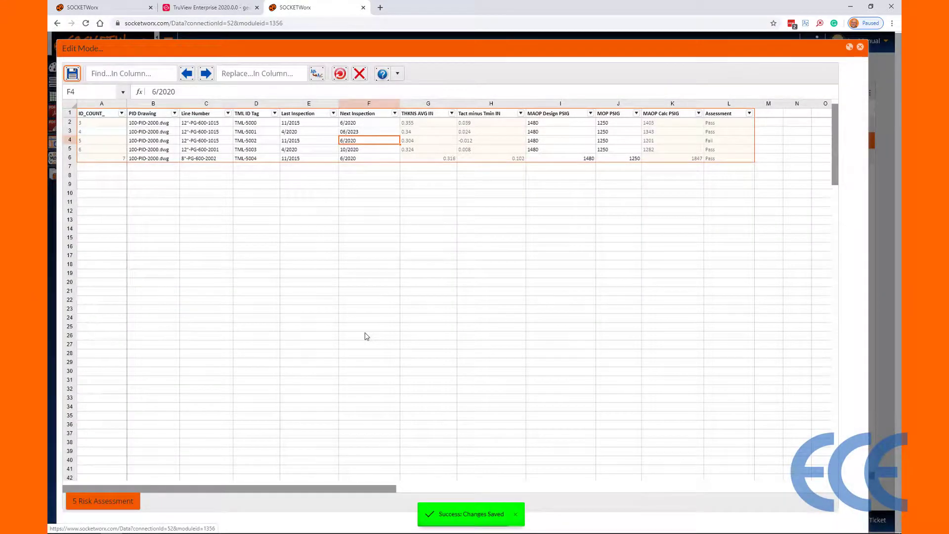
left_click(860, 47)
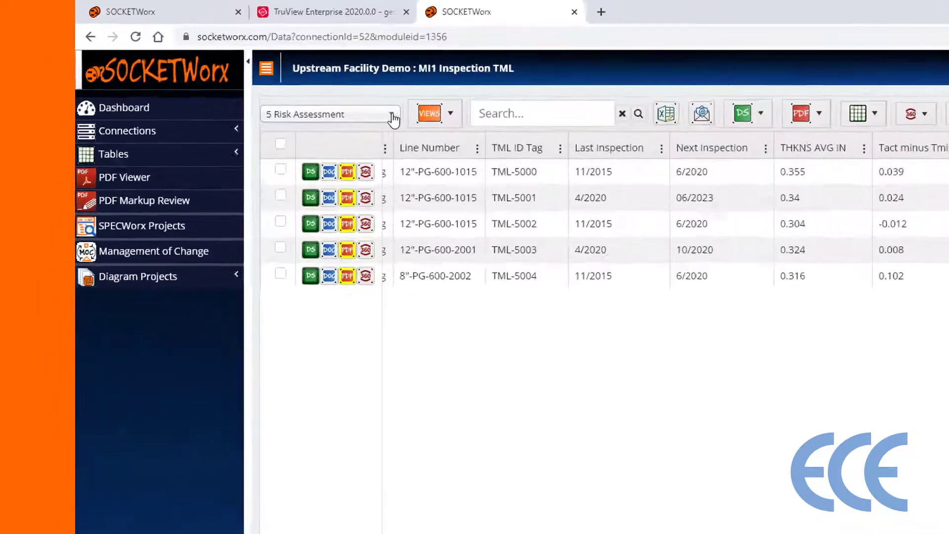
Switch the MI1 Inspection TML table to the 6 All TML Info view
left_click(393, 118)
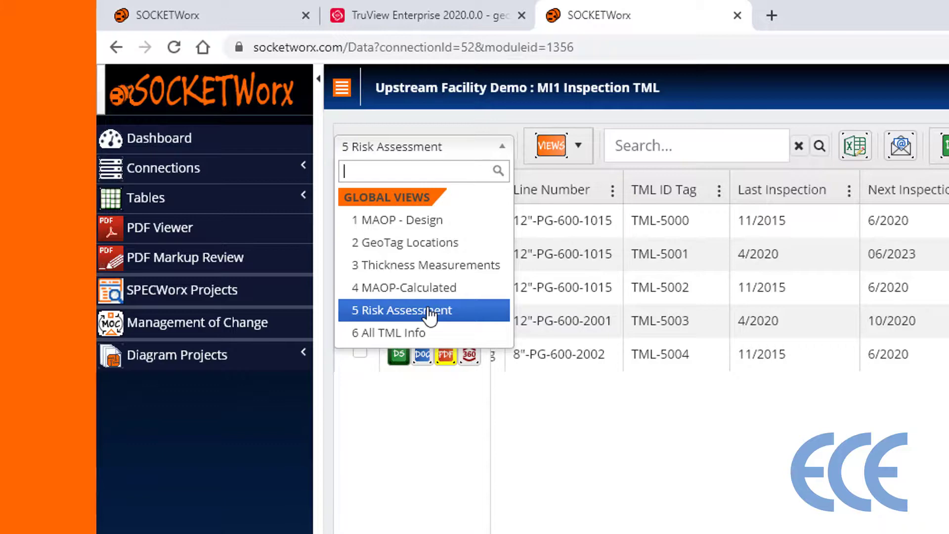
left_click(386, 334)
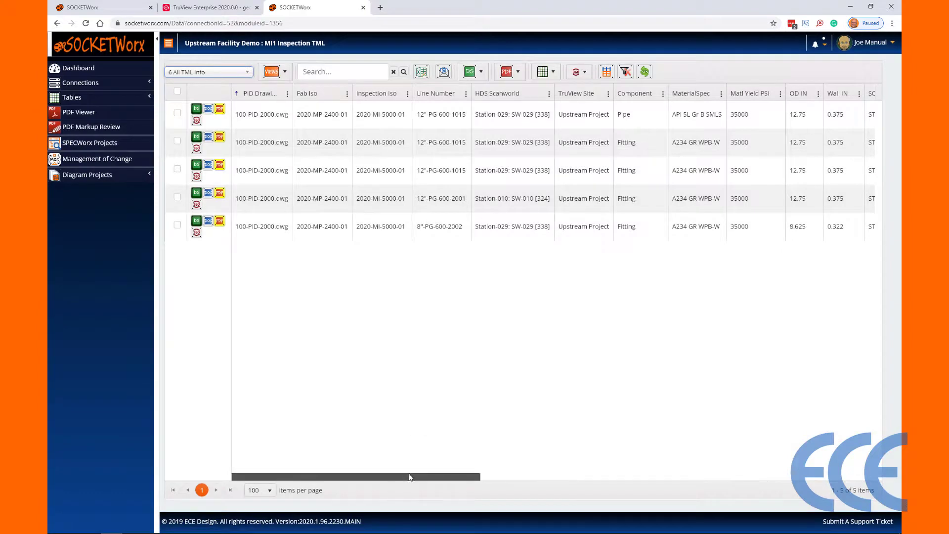
mouse_move(413, 477)
left_mouse_down()
mouse_move(807, 469)
mouse_move(445, 476)
left_mouse_up()
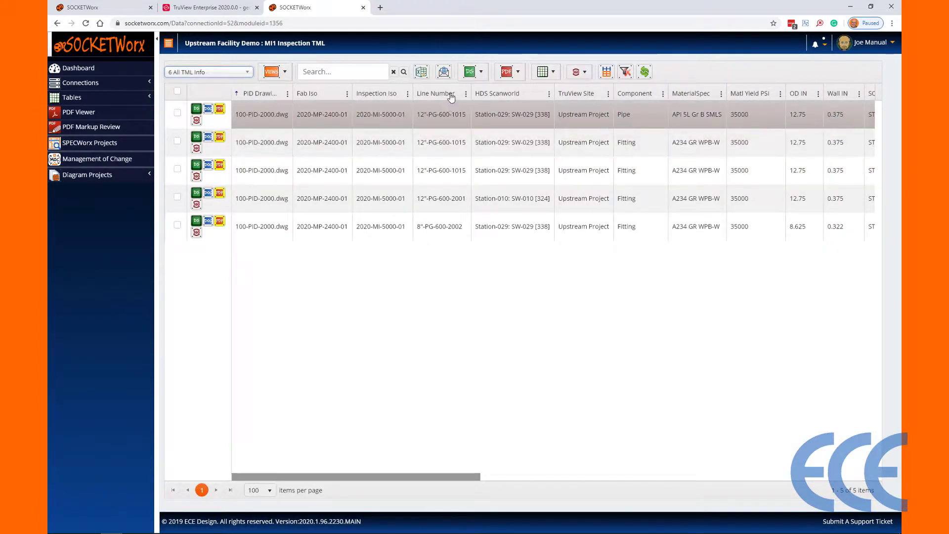
Start an email export of the All TML Info report and enable a custom email body
left_click(444, 73)
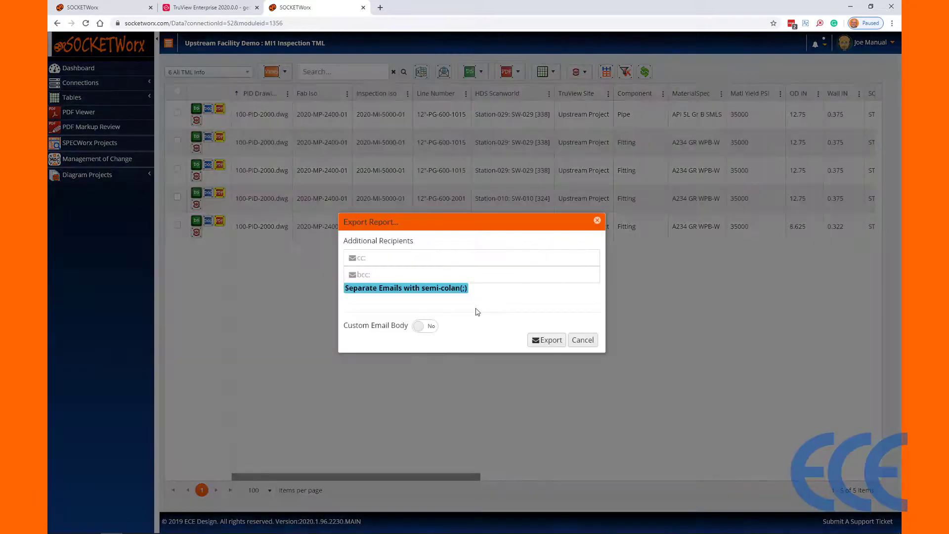
left_click(424, 326)
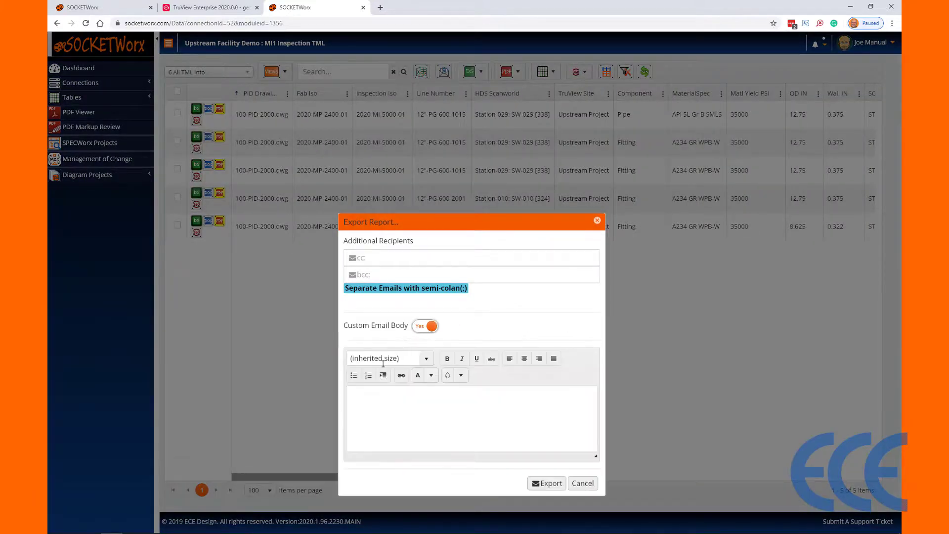
left_click(364, 392)
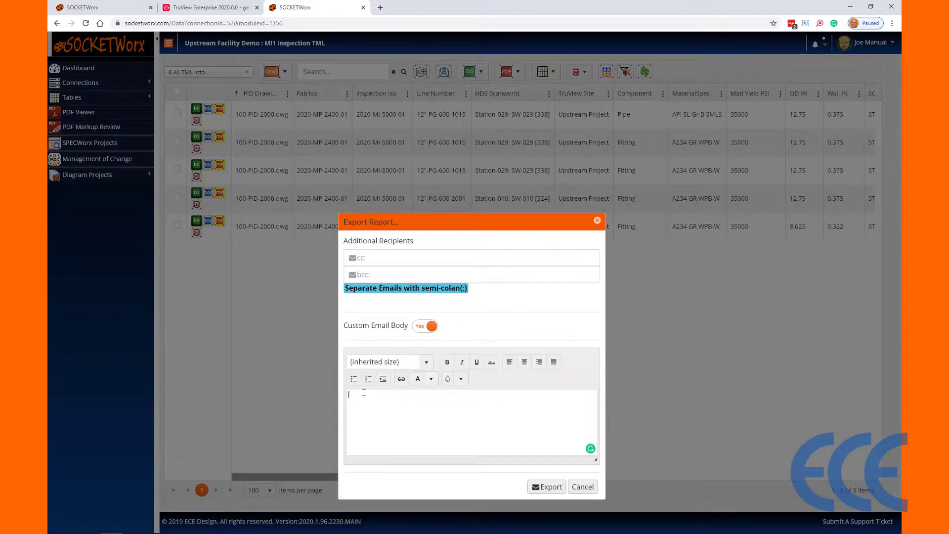
Write "Hello," and "These TML have been inspected" on separate lines of the email body, and export the report
type("Hello,")
key("Return")
type("H")
key("BackSpace")
type("These ")
type("TM")
type("L ha")
key("BackSpace")
type("have been inspected")
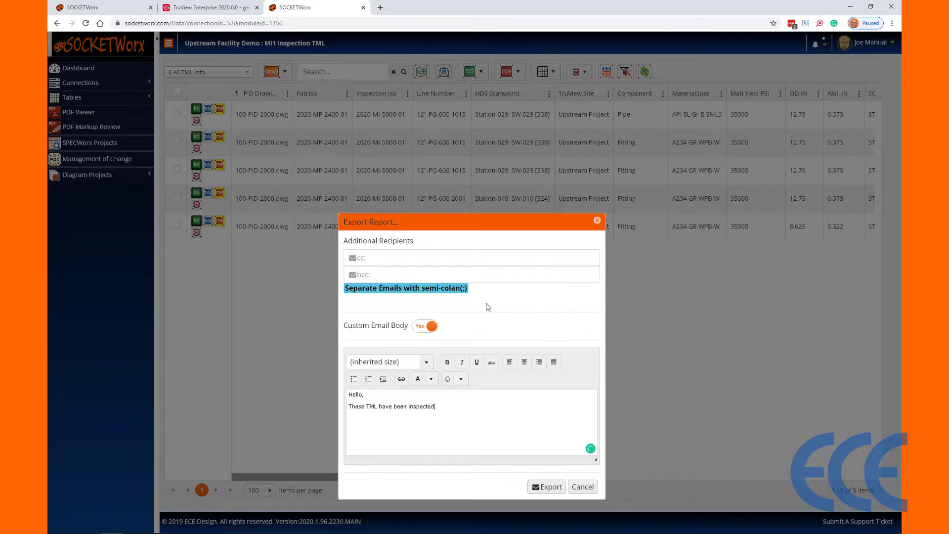
left_click(379, 258)
left_click(548, 488)
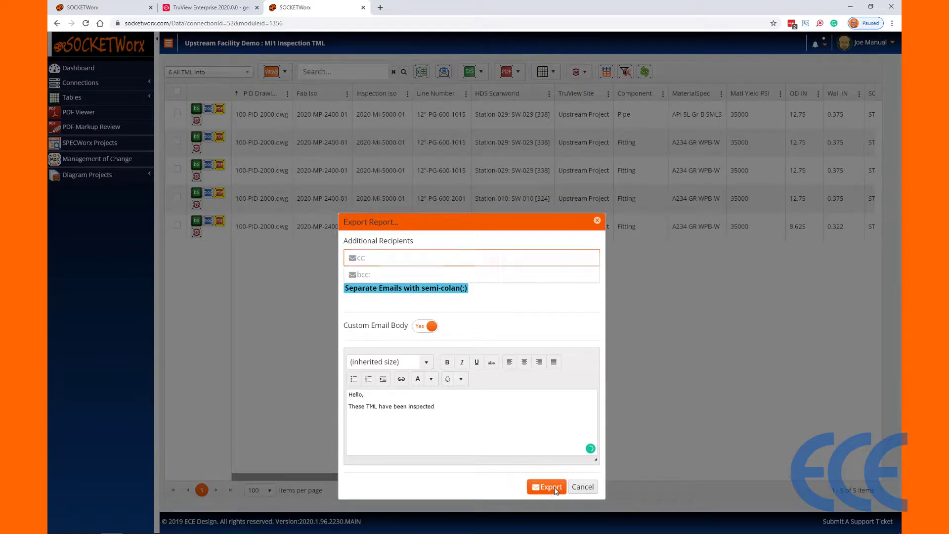